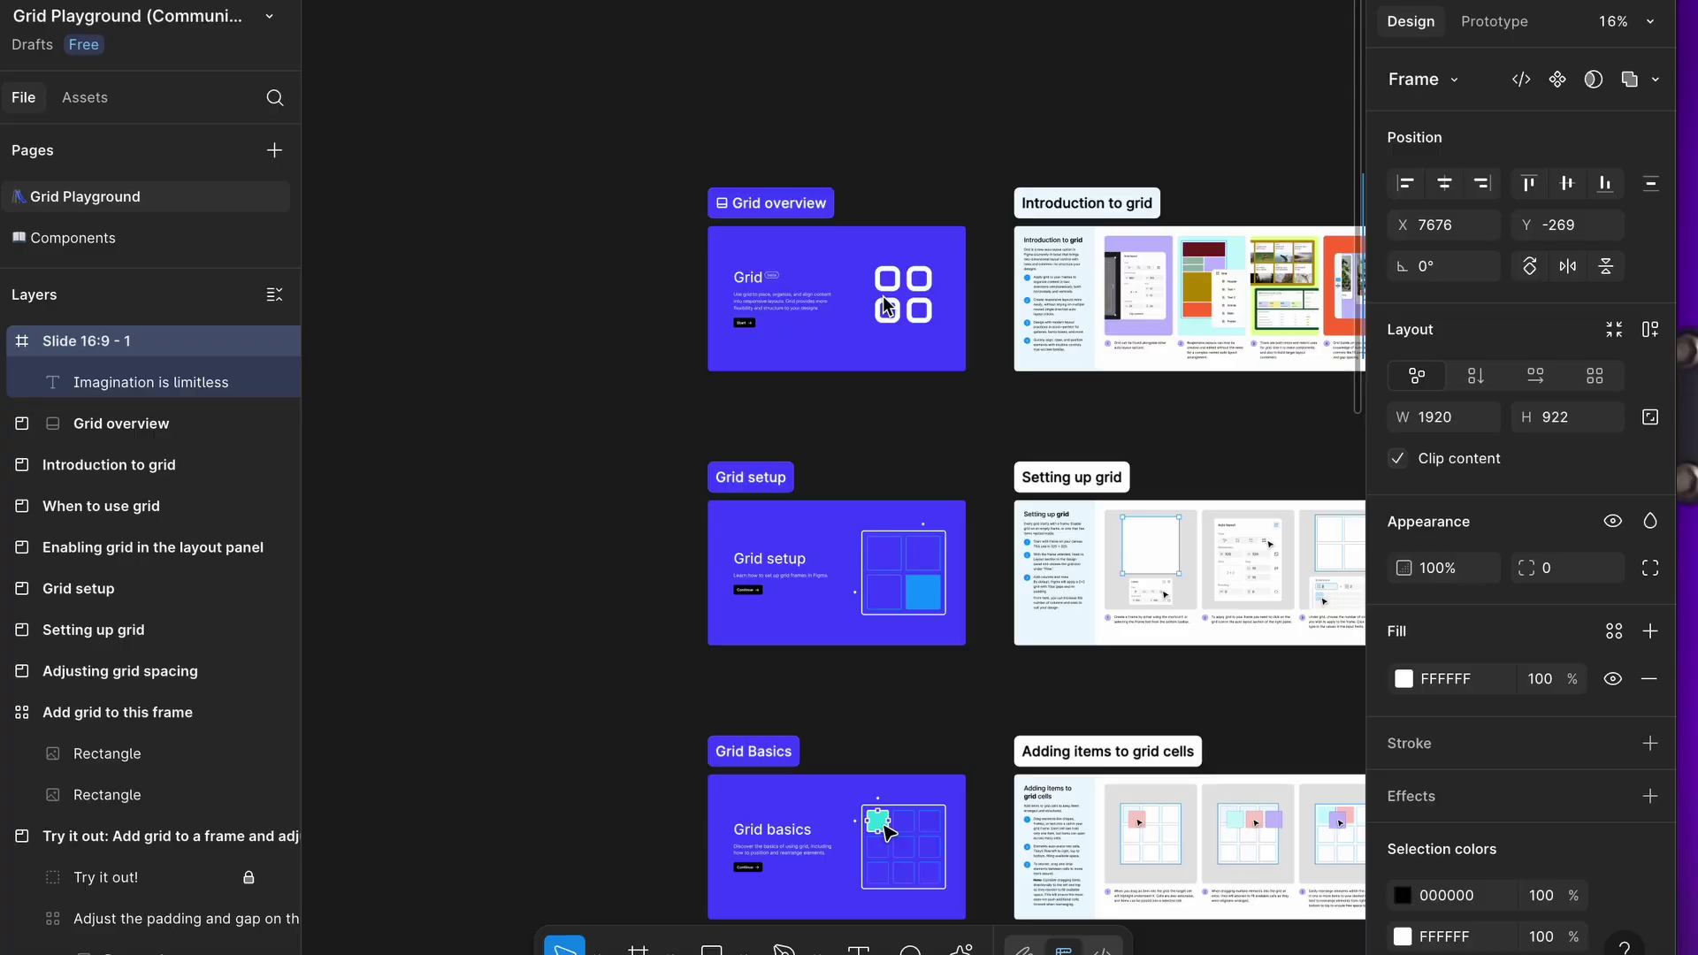
Step: Deselect everything and pan across the Adjusting grid spacing tutorial frame to its title
scroll(887, 307, right, 10)
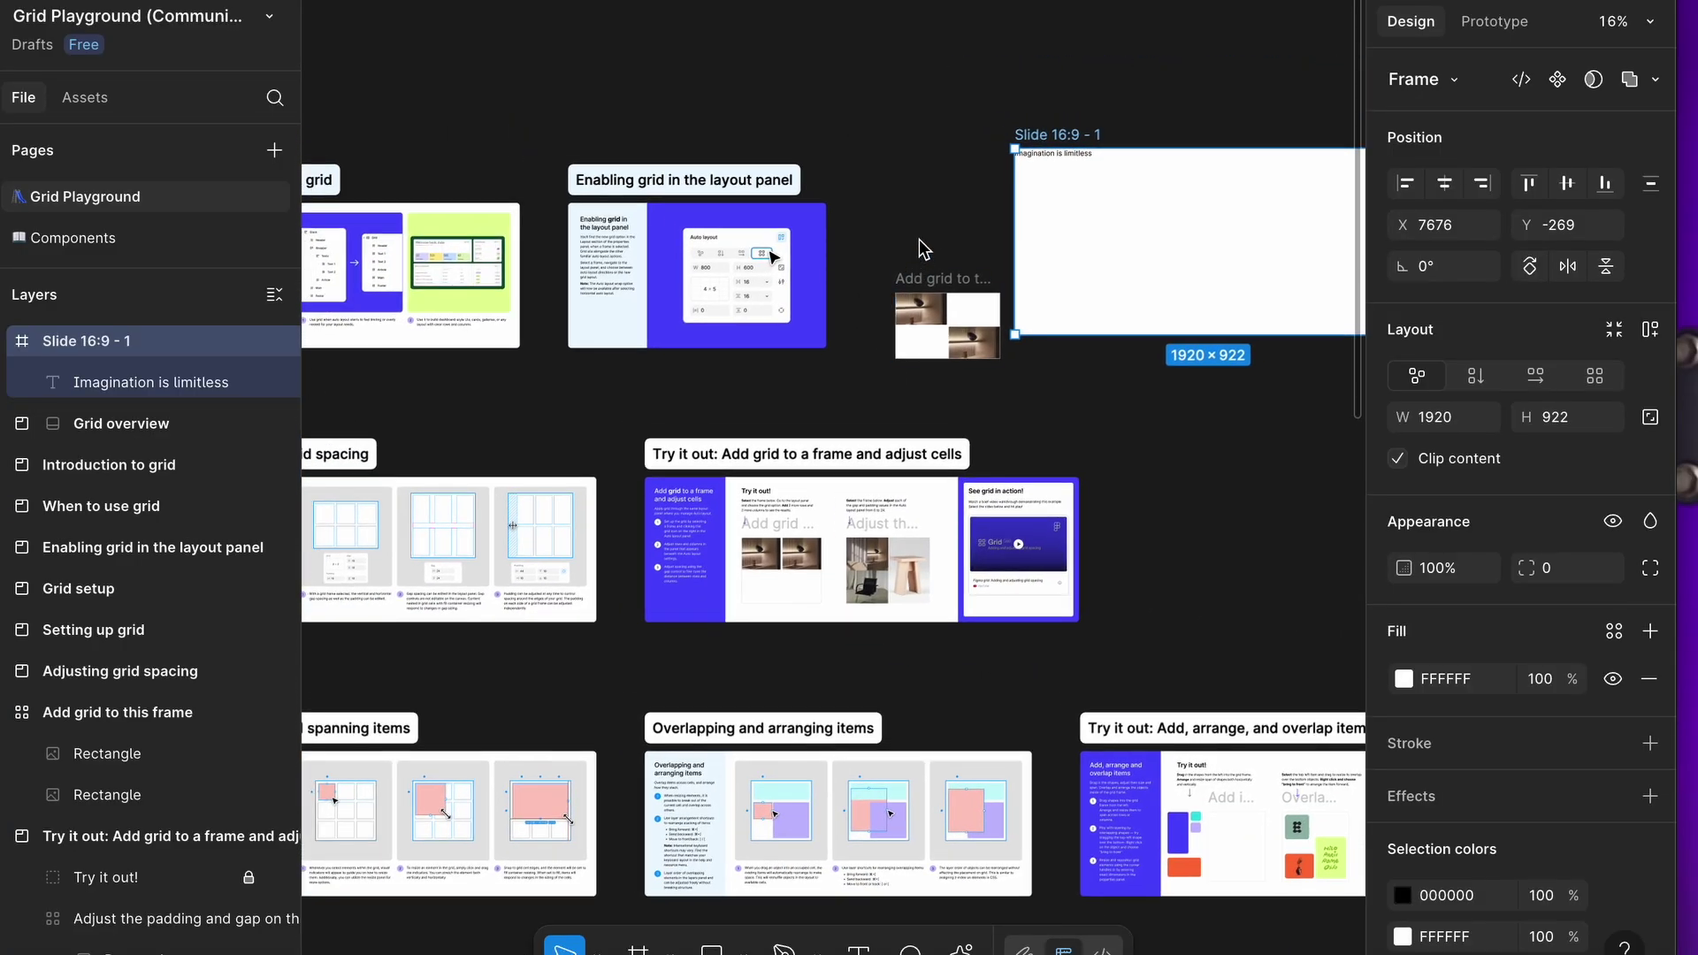
click(925, 250)
scroll(847, 407, up, 5)
scroll(847, 407, left, 5)
scroll(836, 409, down, 3)
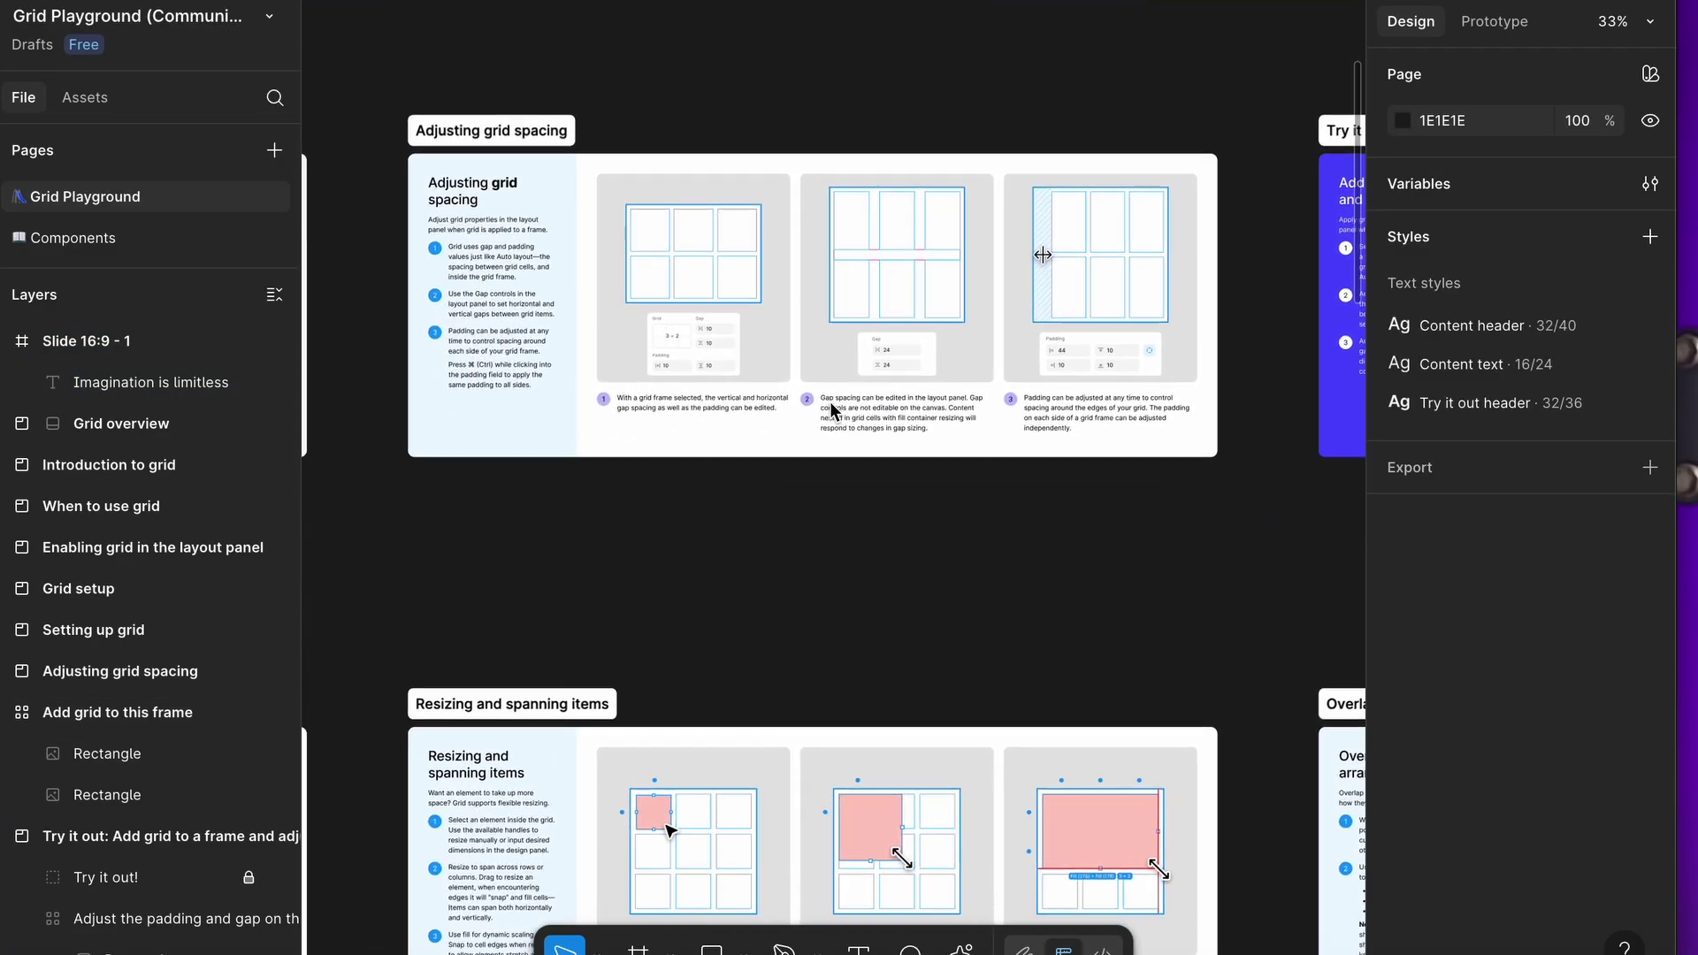
scroll(831, 407, down, 2)
scroll(832, 407, left, 3)
scroll(982, 296, up, 4)
drag(987, 292, 884, 459)
drag(921, 326, 822, 467)
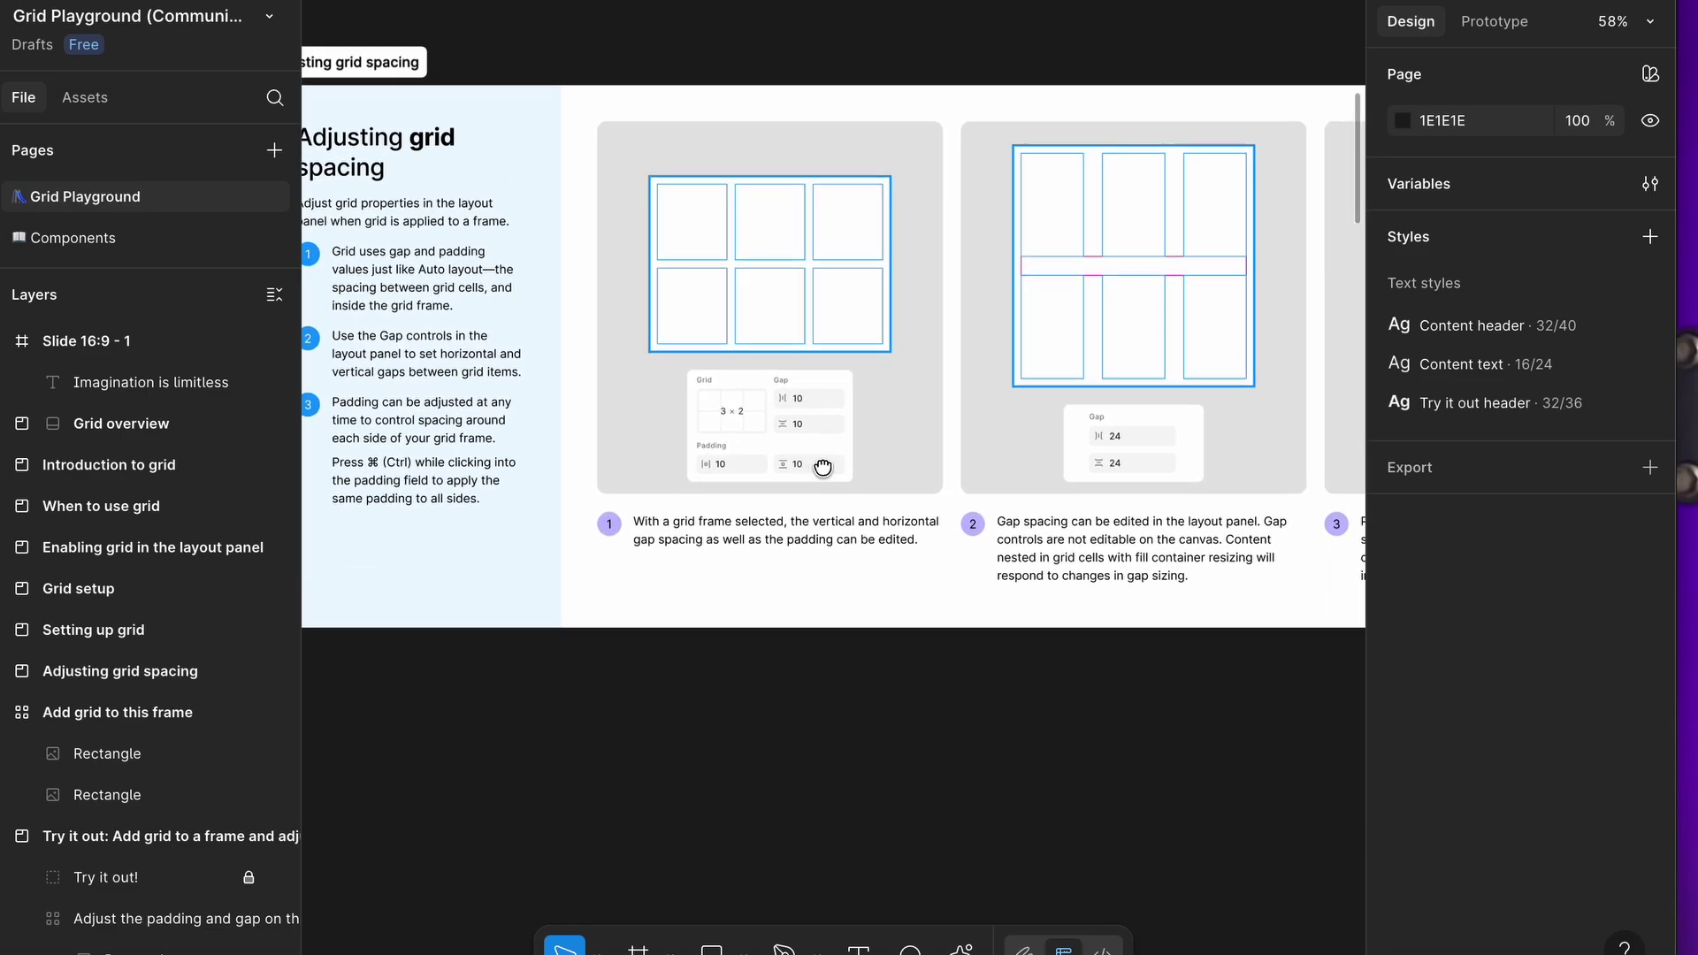
Step: Scroll and pan over to the two-image 'Add grid to this frame' example
scroll(823, 467, down, 5)
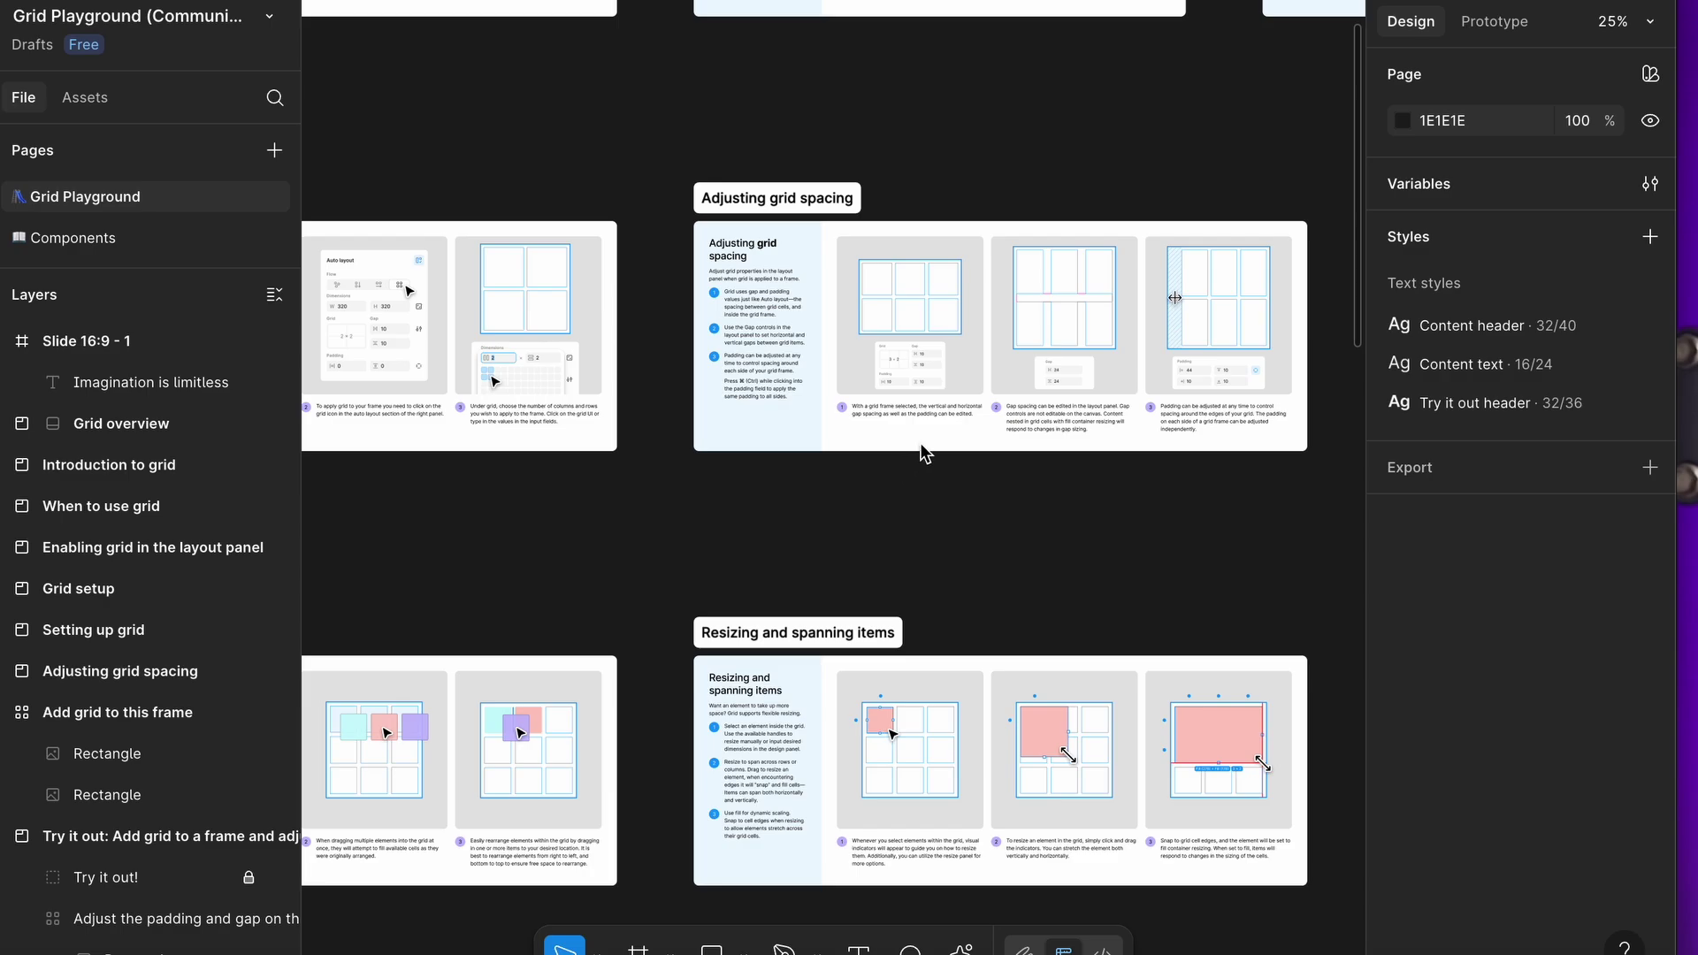
scroll(936, 330, right, 5)
scroll(936, 330, up, 3)
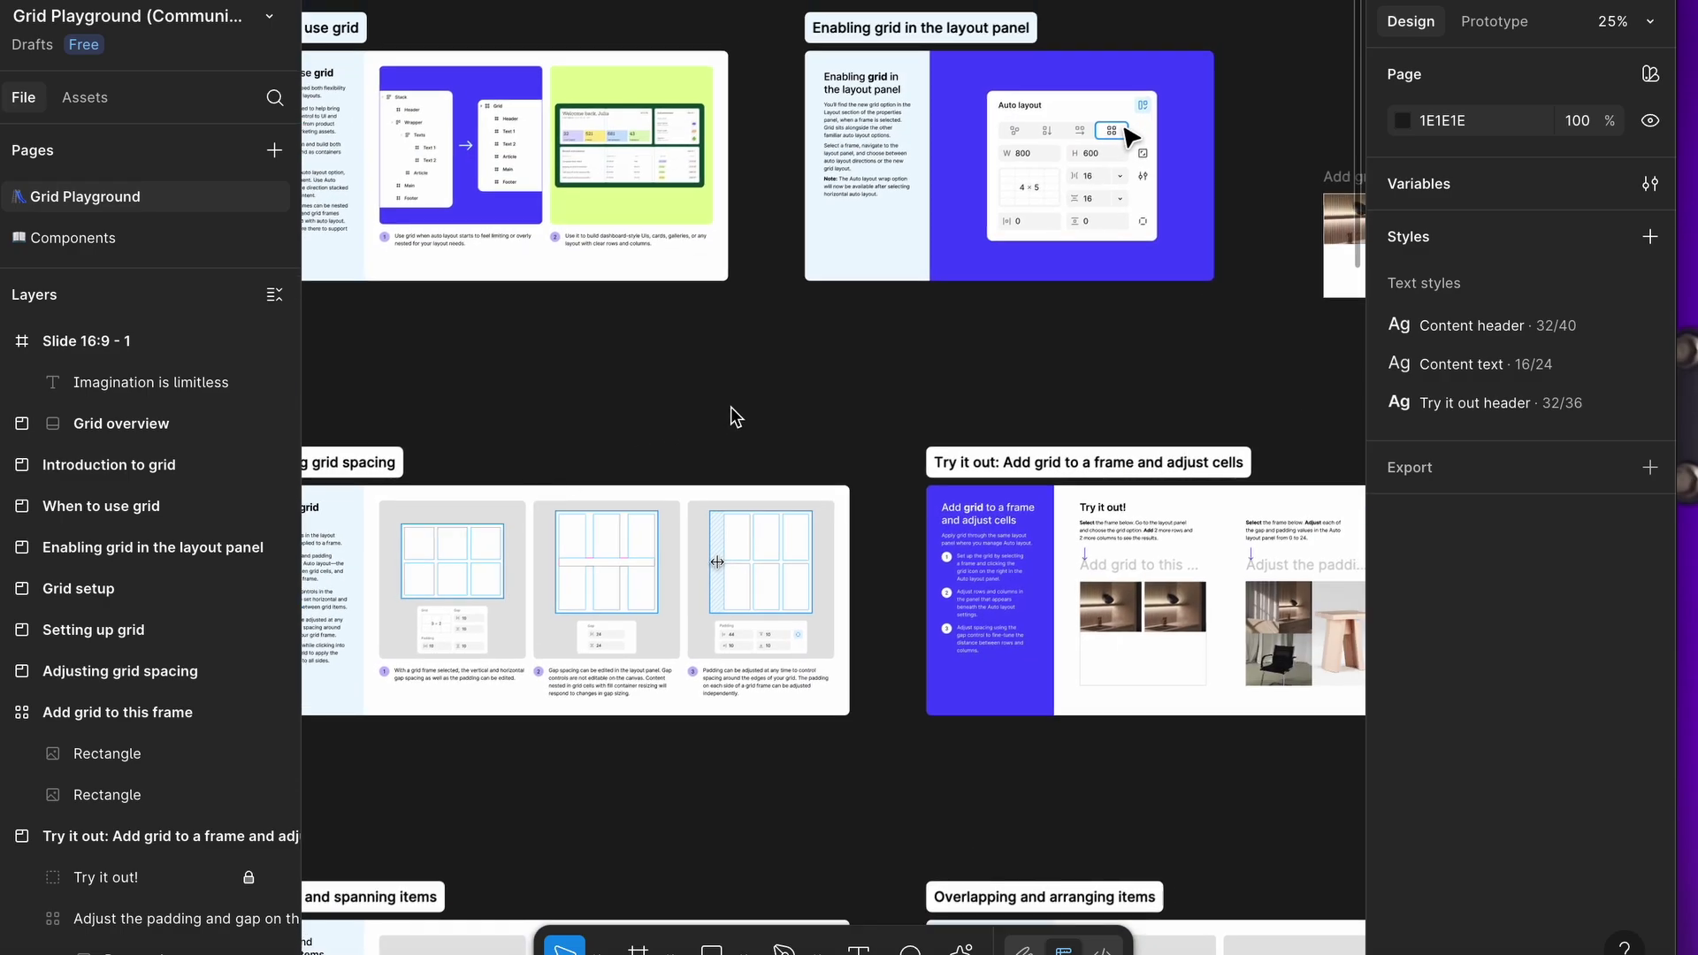
scroll(736, 416, right, 5)
scroll(736, 416, up, 2)
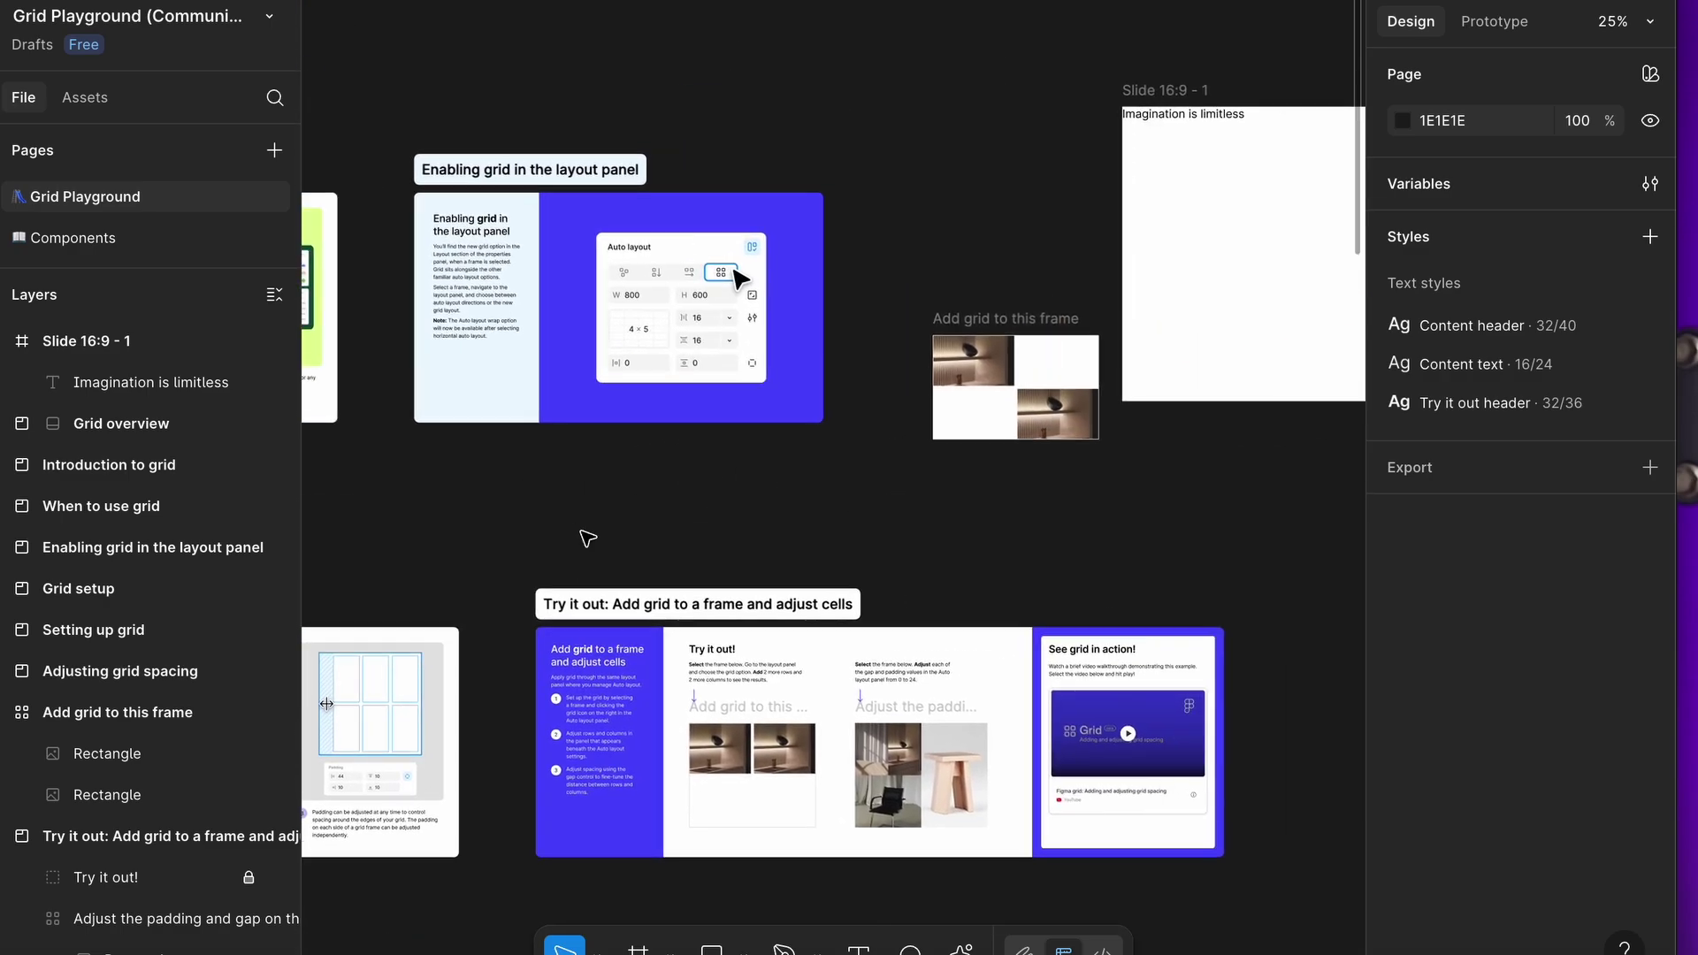
scroll(911, 324, up, 5)
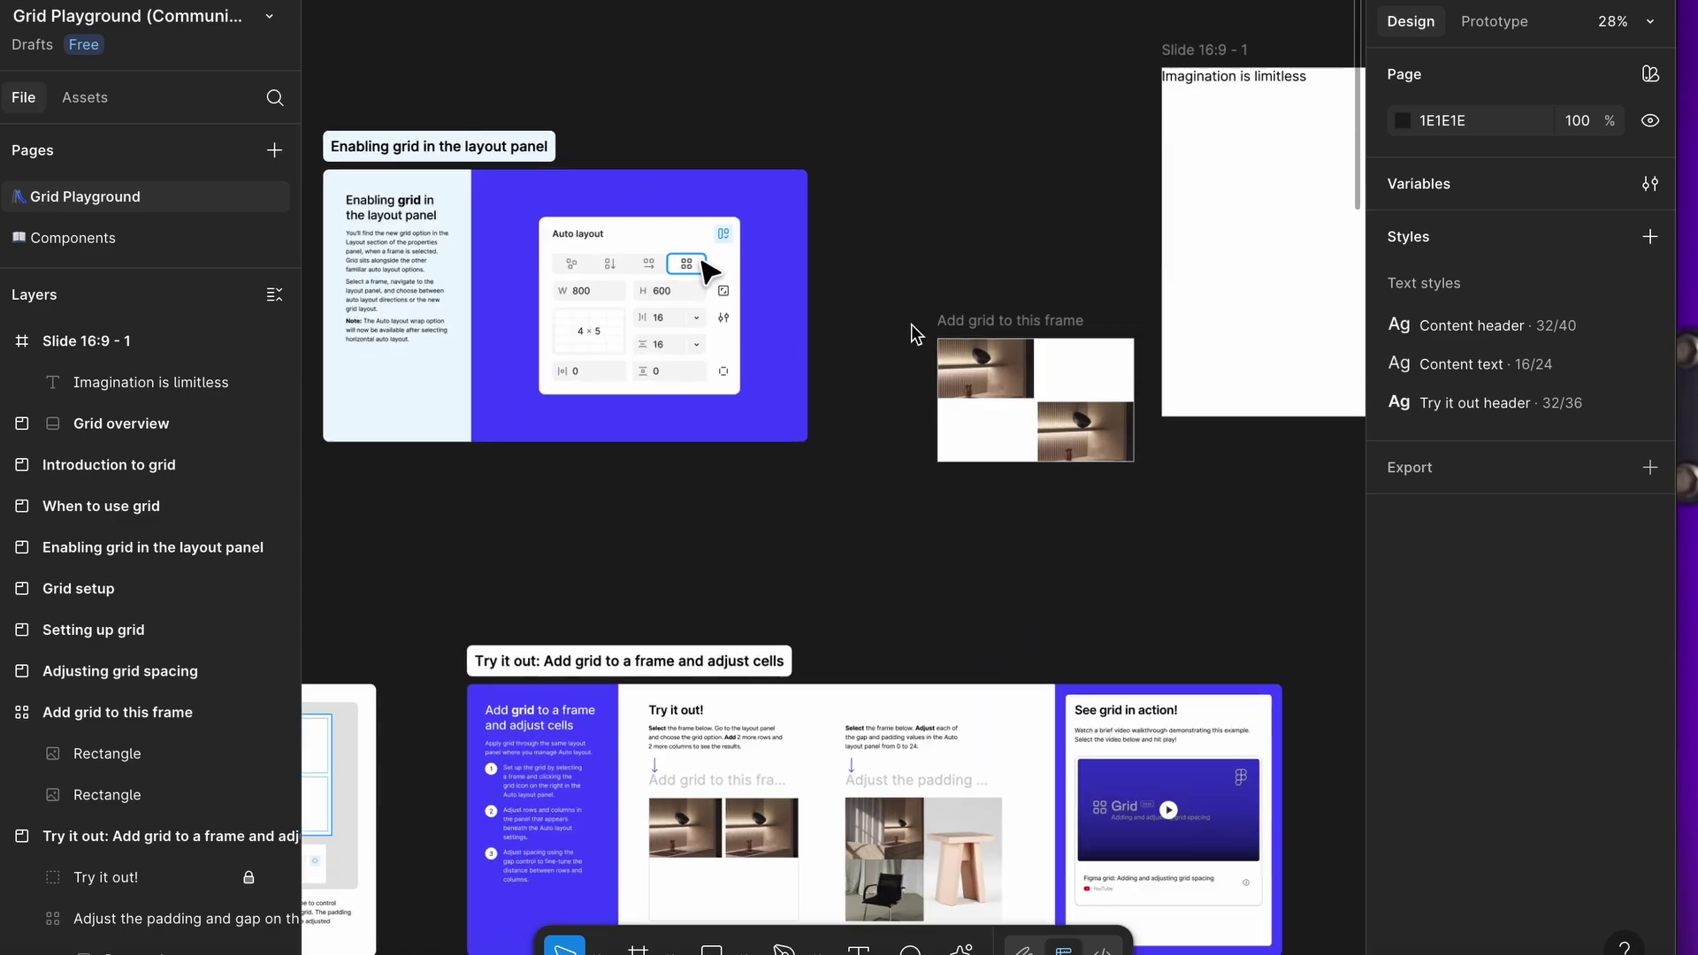
drag(911, 324, 623, 318)
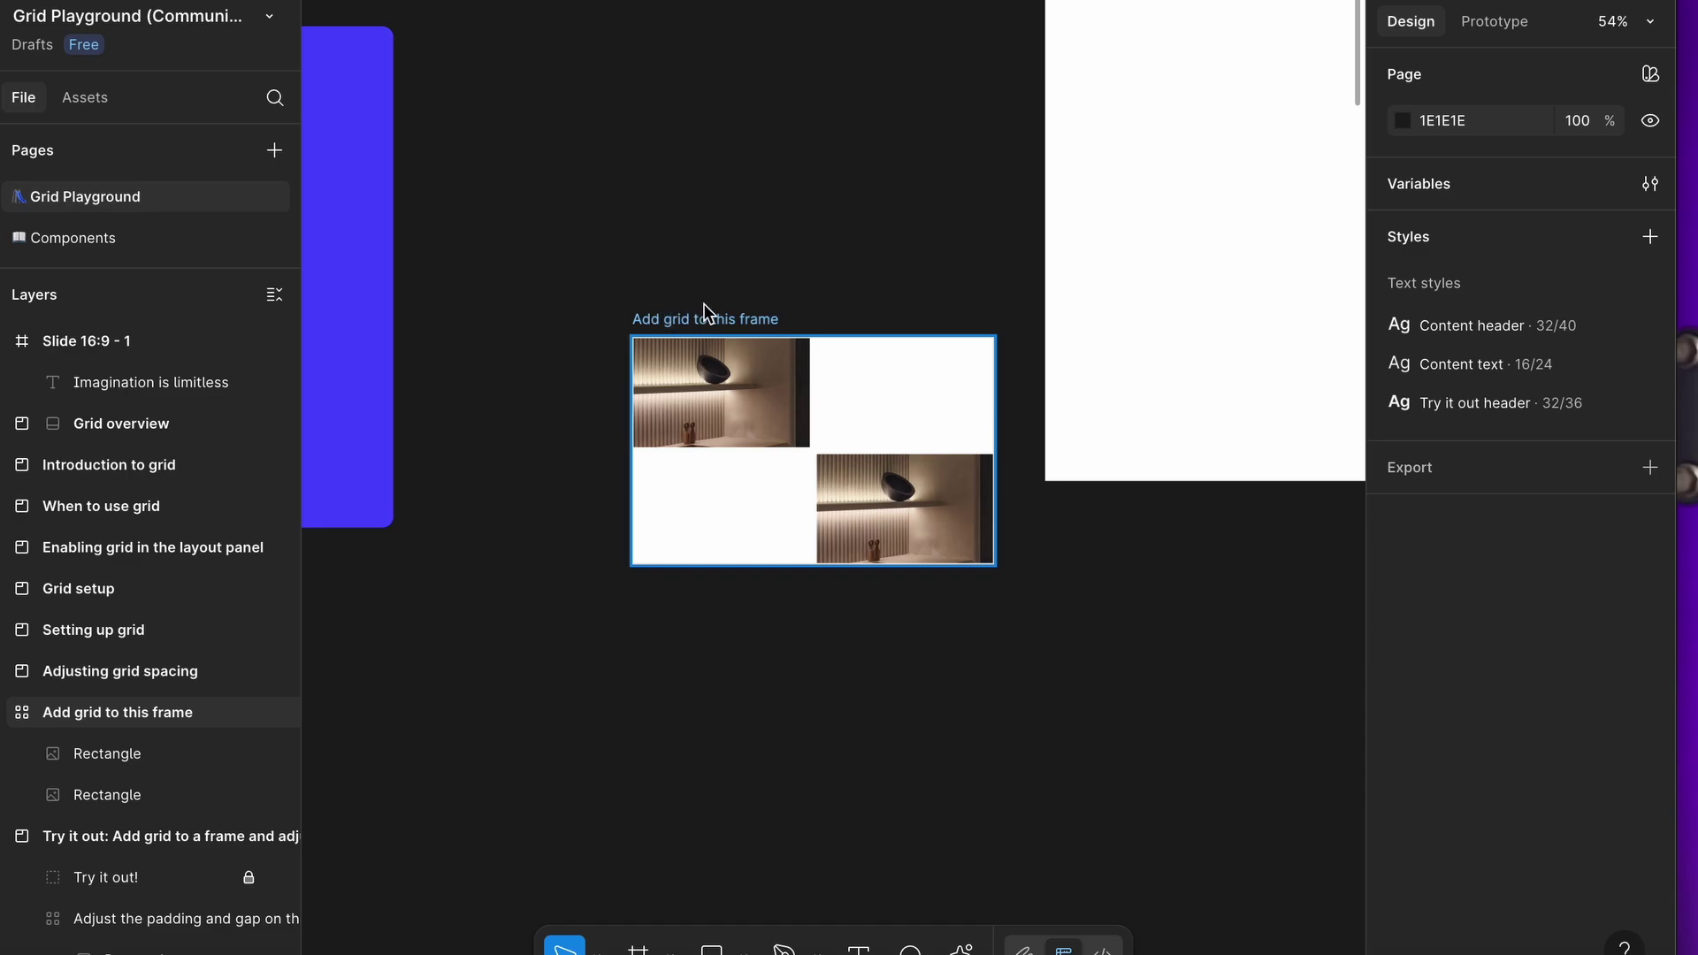
Step: Narrow the 'Add grid to this frame' grid to 422×327 so its cells reflow
click(705, 338)
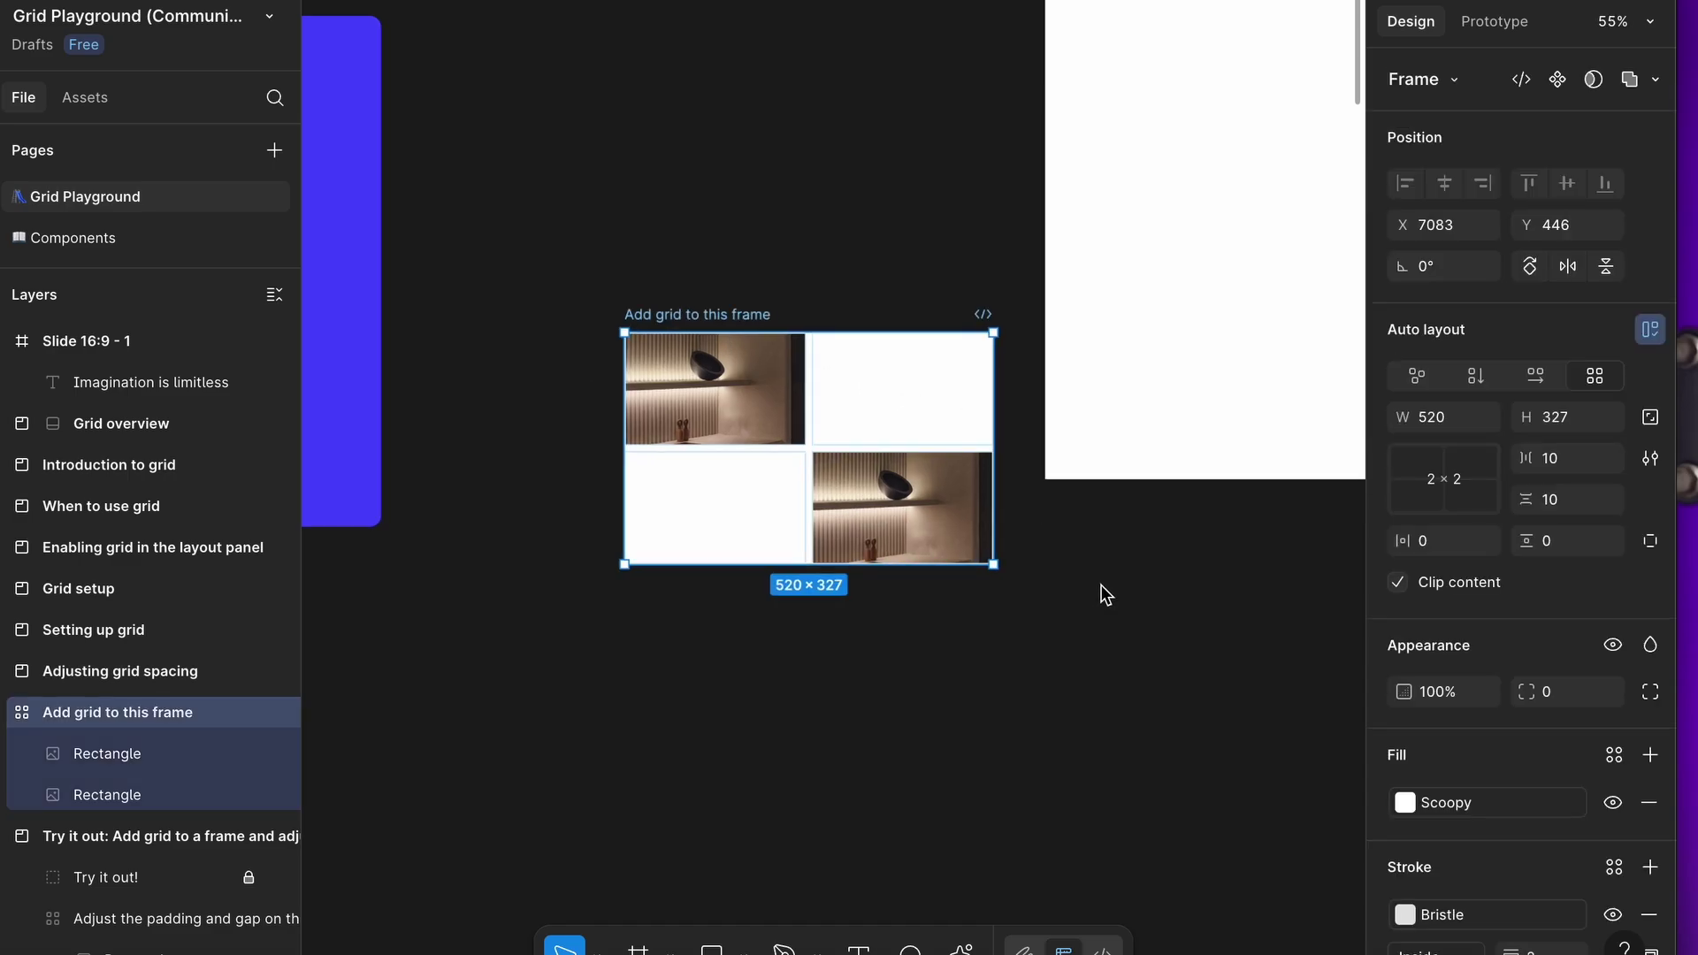
scroll(984, 455, up, 5)
drag(1003, 443, 813, 445)
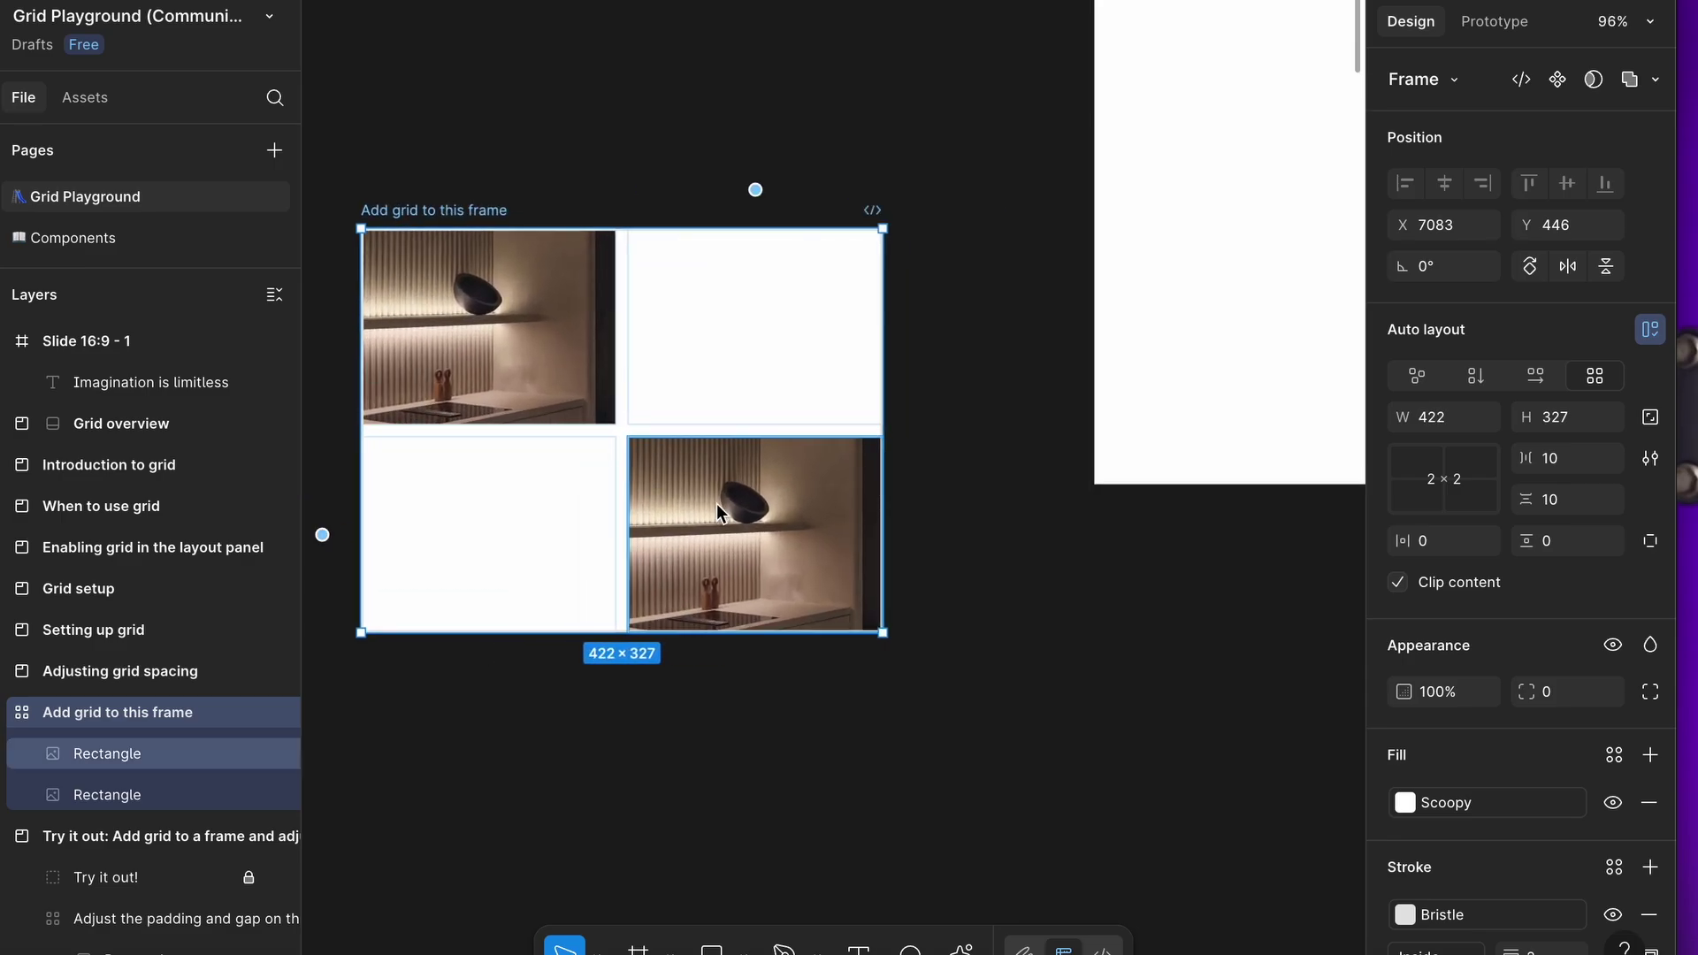
Step: Pull the bottom-right photo out and drop it back into its cell, then select Slide 16:9 - 1
drag(717, 503, 712, 557)
scroll(872, 486, down, 10)
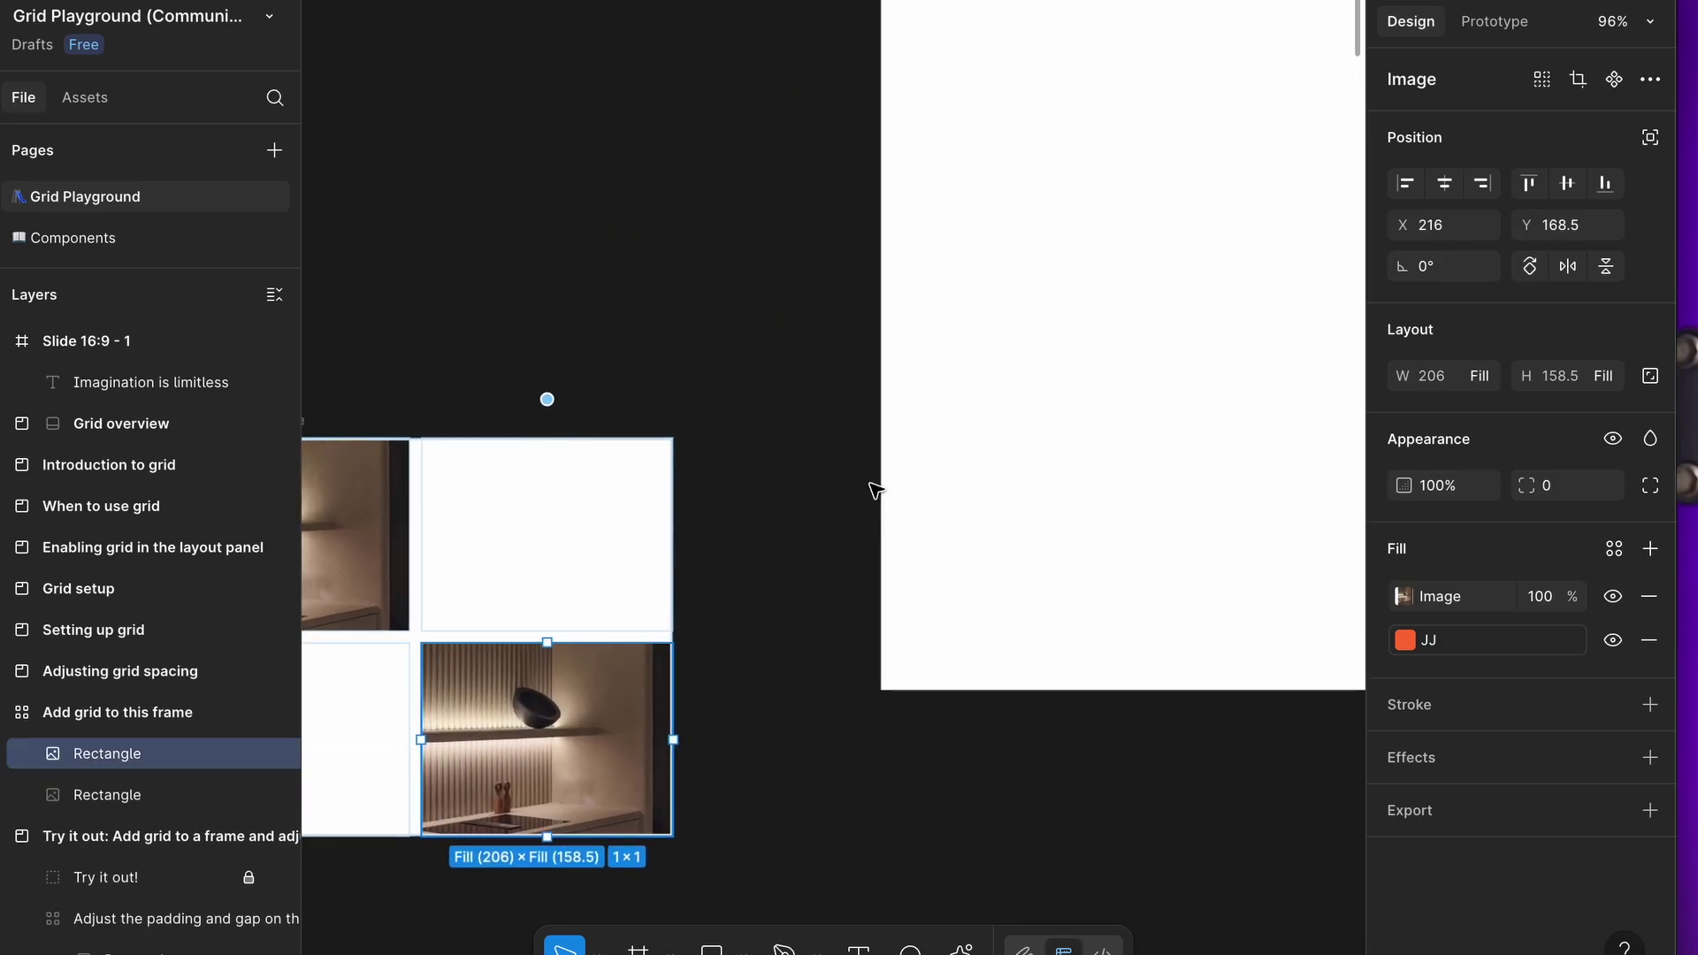
click(575, 285)
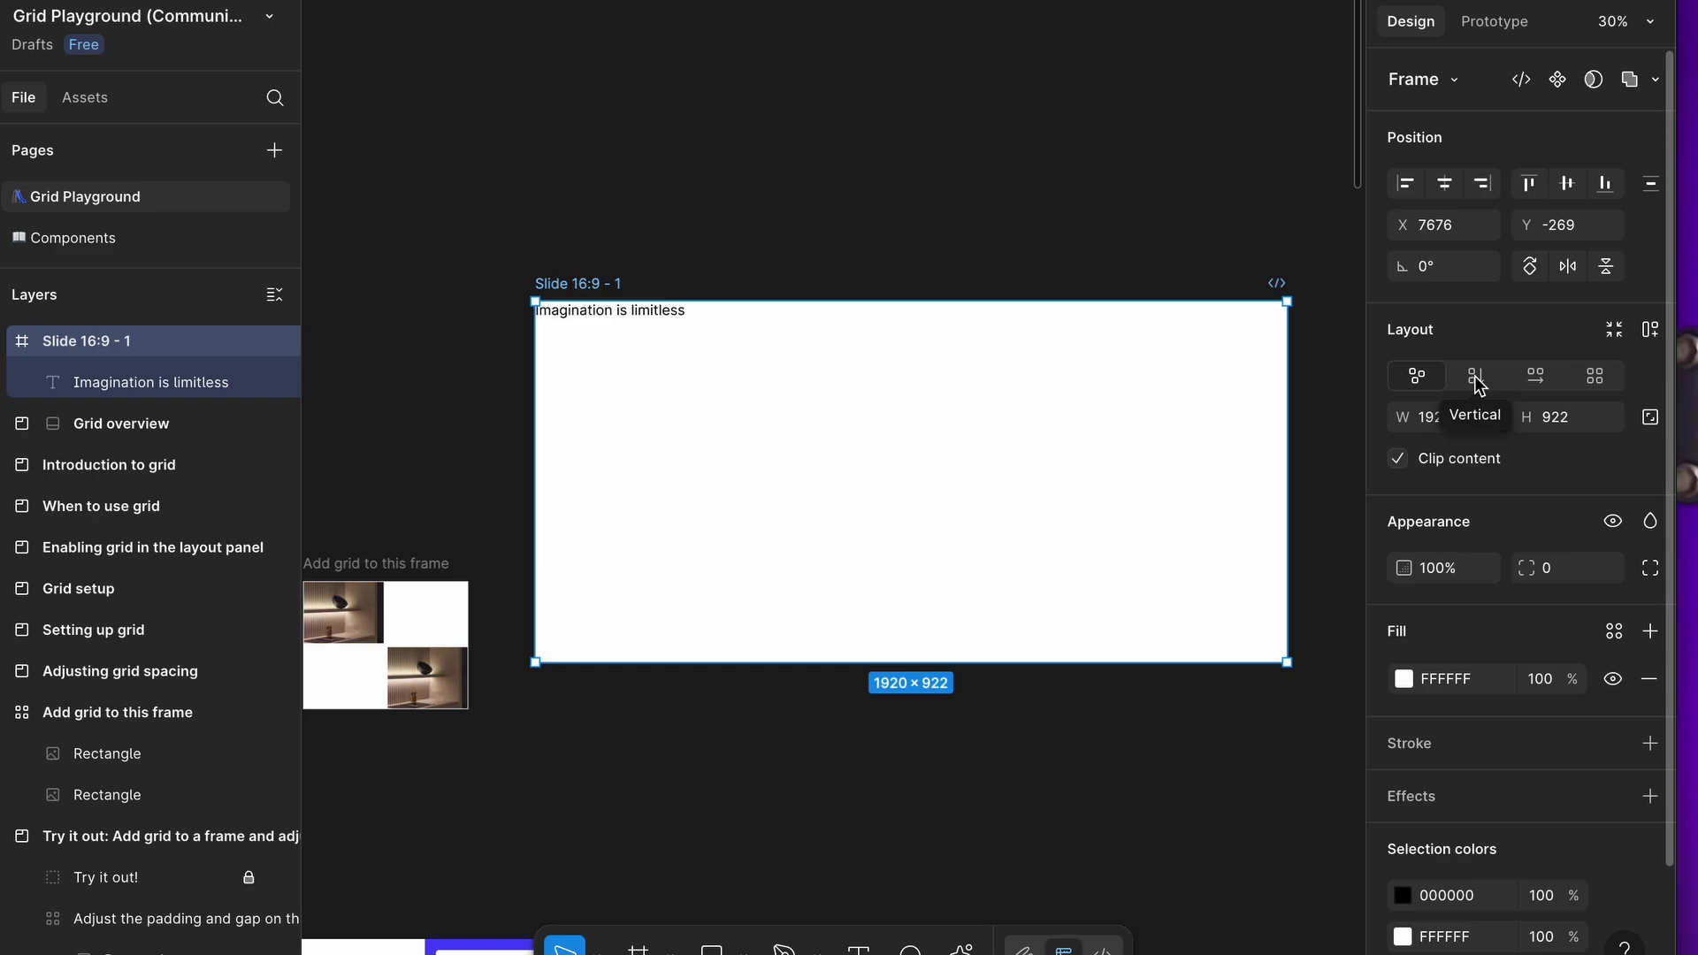
Step: Give Slide 16:9 - 1 a 4×4 grid layout
click(1596, 377)
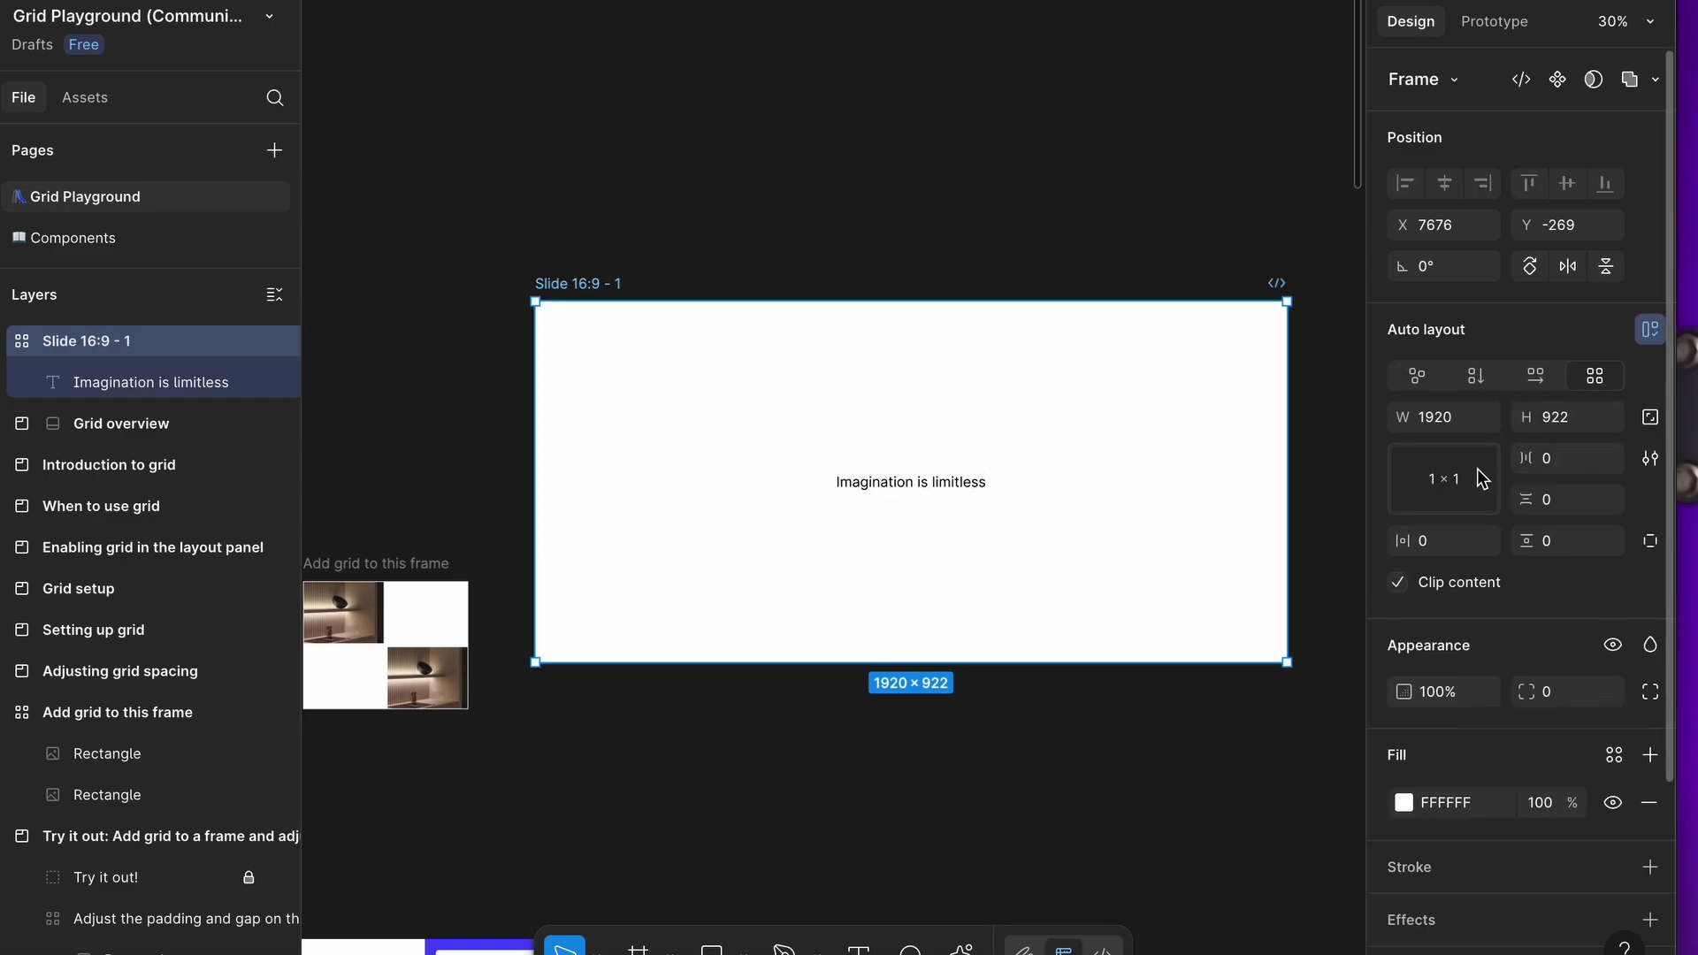
click(1451, 476)
click(1458, 507)
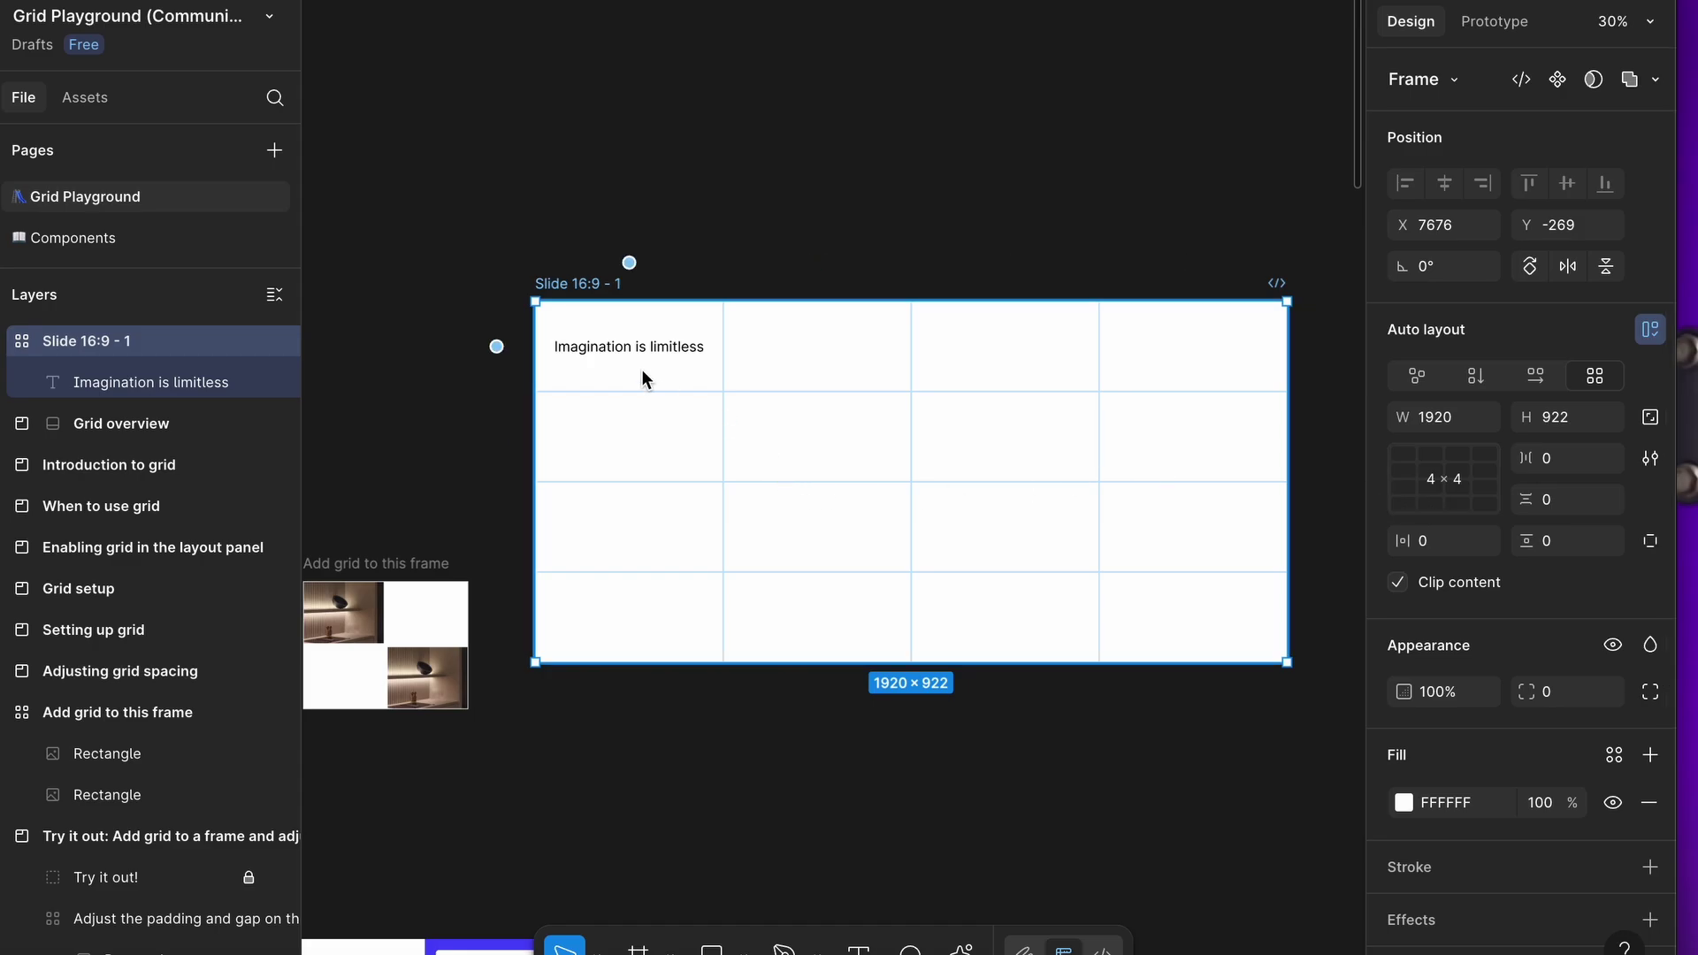
Step: Move 'Imagination is limitless' into a second-row cell and align it to the right
ctrl+scroll(637, 364, up, 3)
drag(619, 334, 902, 602)
click(888, 482)
scroll(902, 603, down, 3)
scroll(902, 603, right, 3)
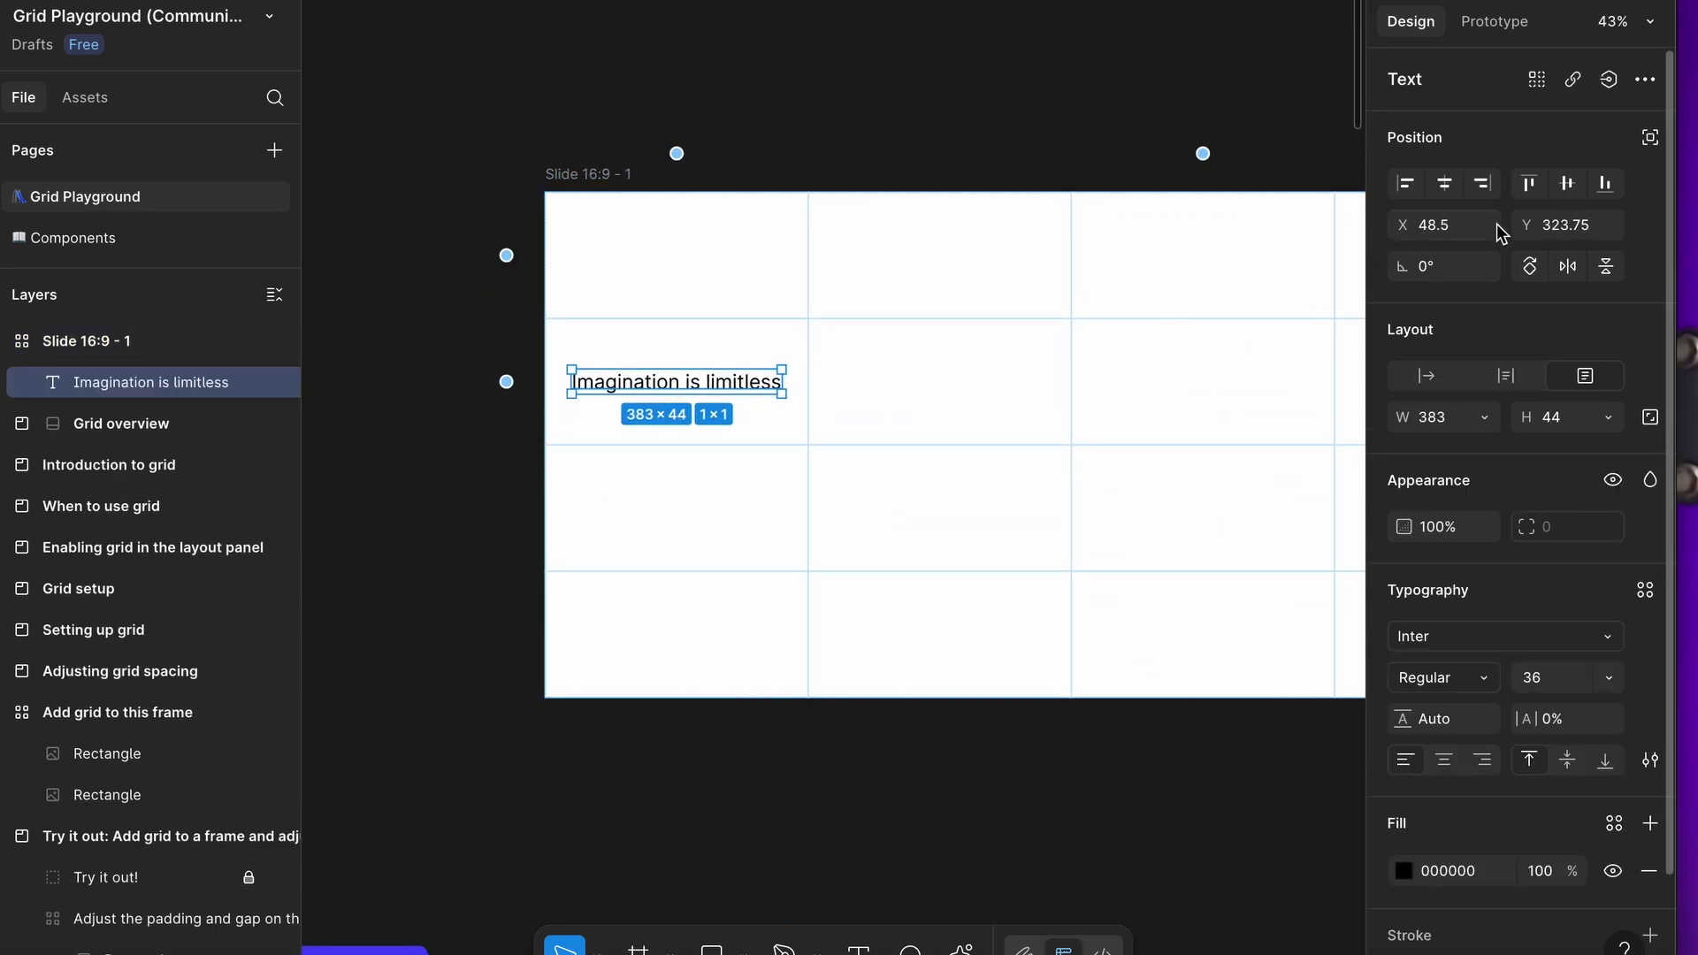
click(1419, 184)
click(1442, 183)
click(1481, 183)
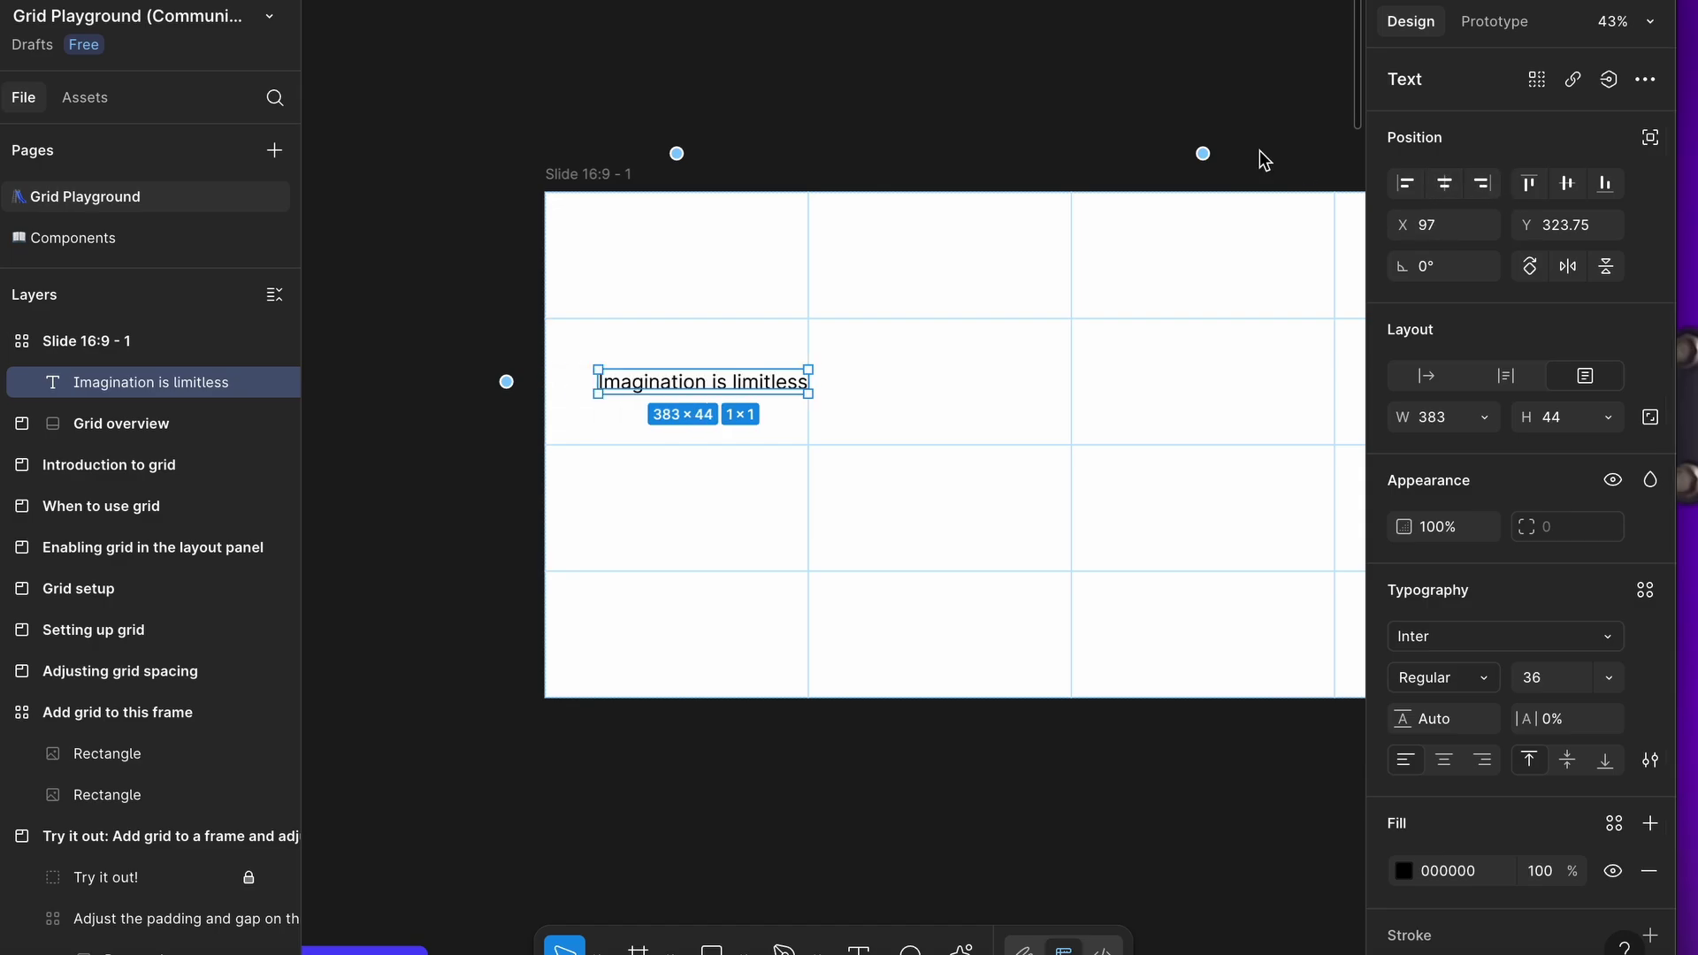
click(902, 30)
Step: Zoom out to see all the Grid Playground slides together
scroll(904, 39, down, 5)
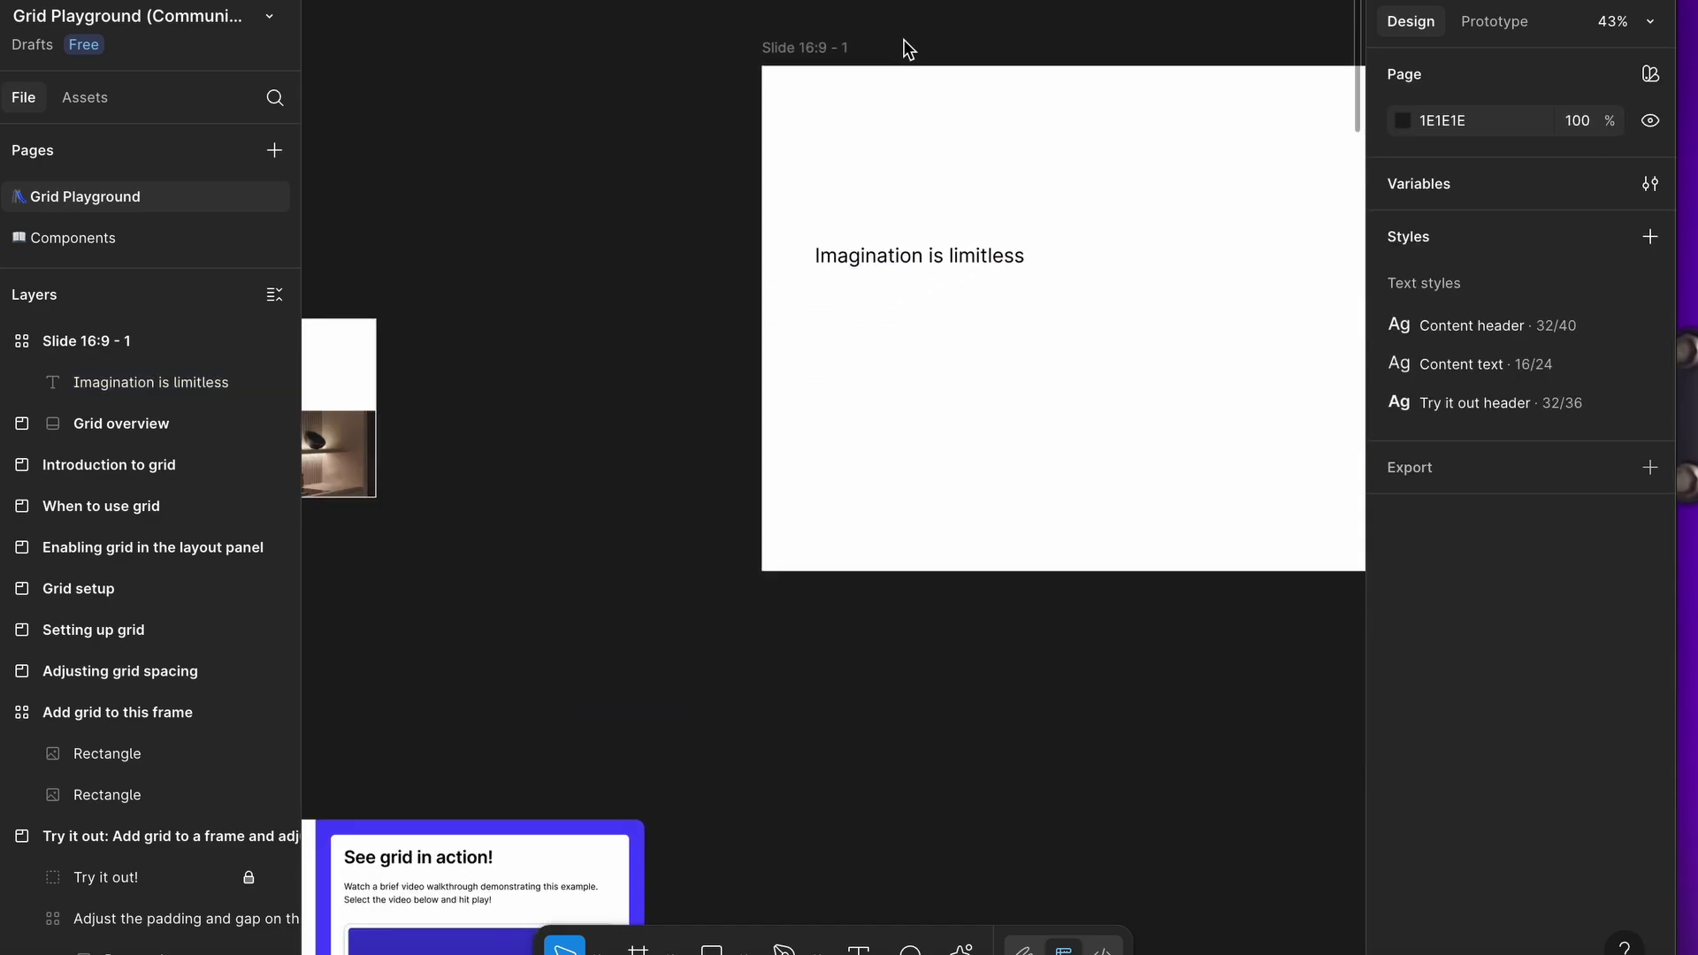
scroll(865, 183, down, 5)
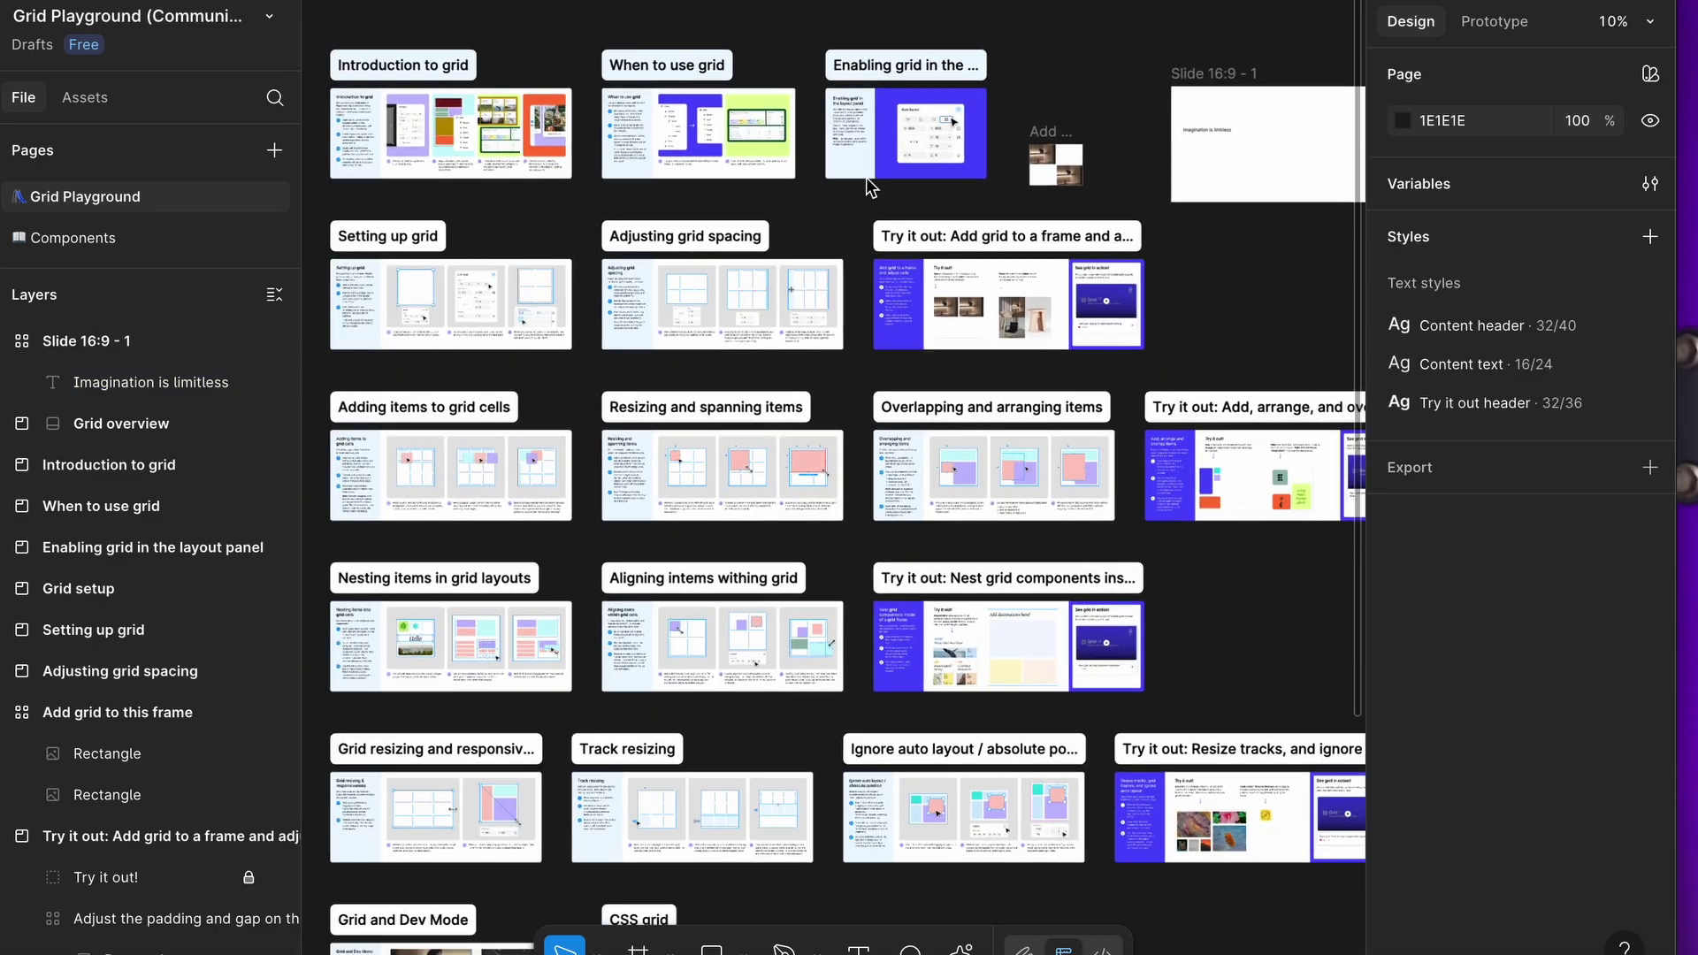
scroll(871, 212, down, 3)
scroll(876, 237, left, 2)
scroll(876, 237, down, 2)
scroll(876, 237, left, 5)
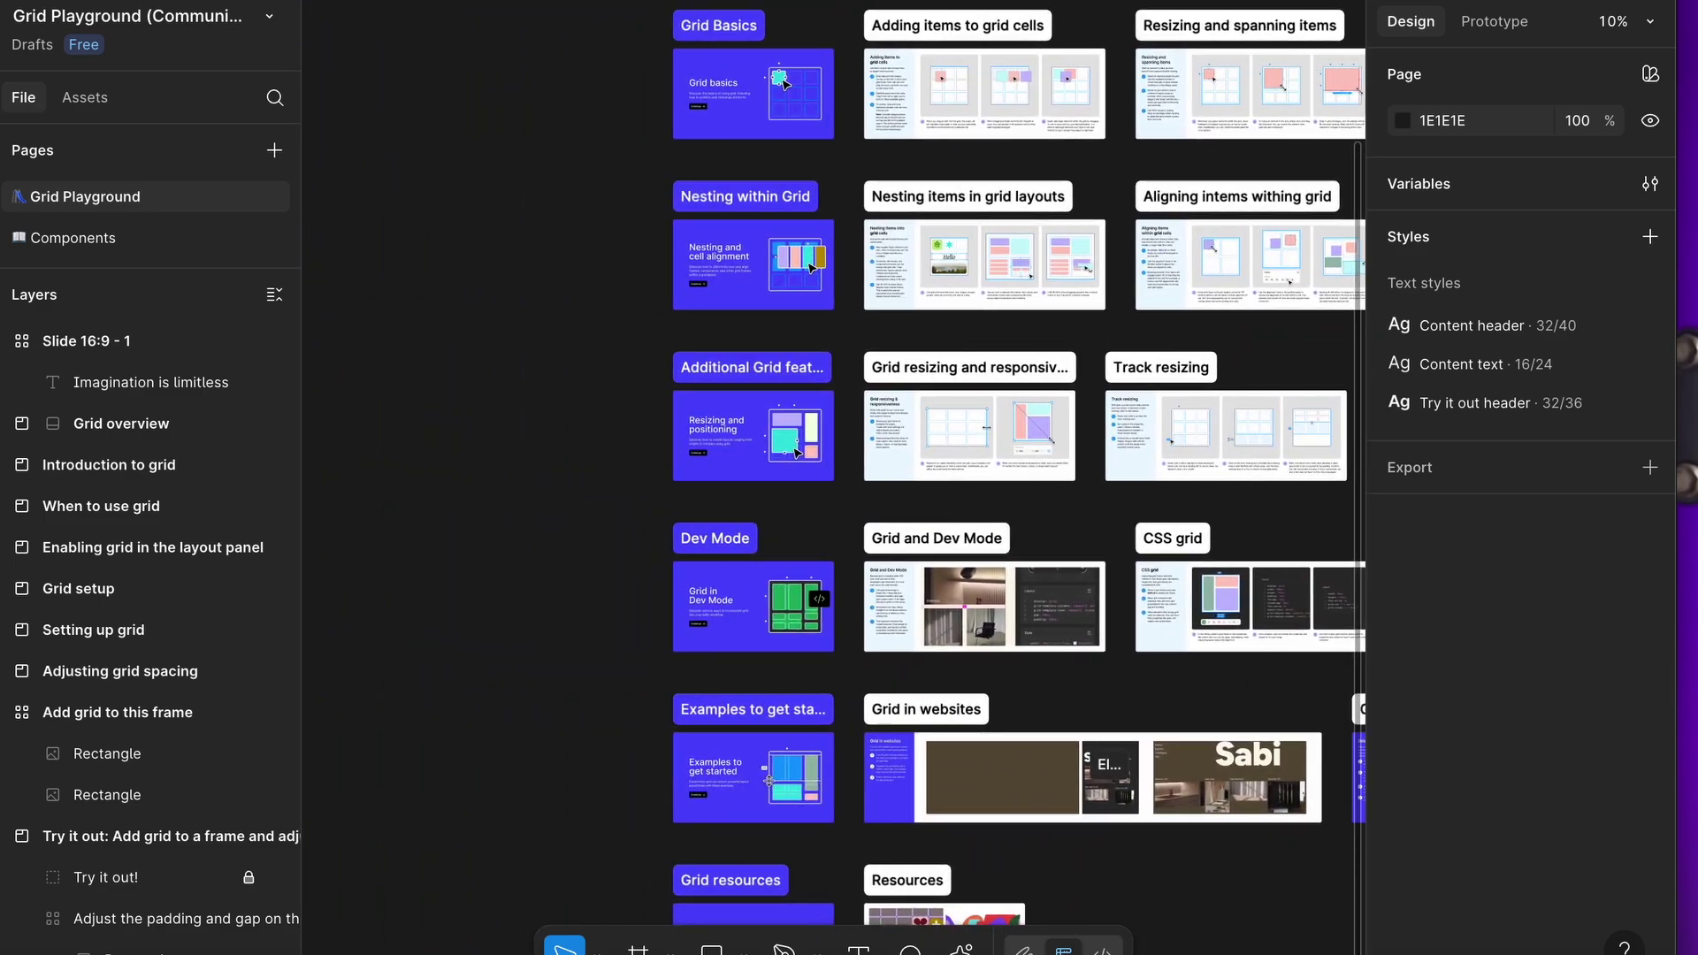
mouse_move(1415, 2)
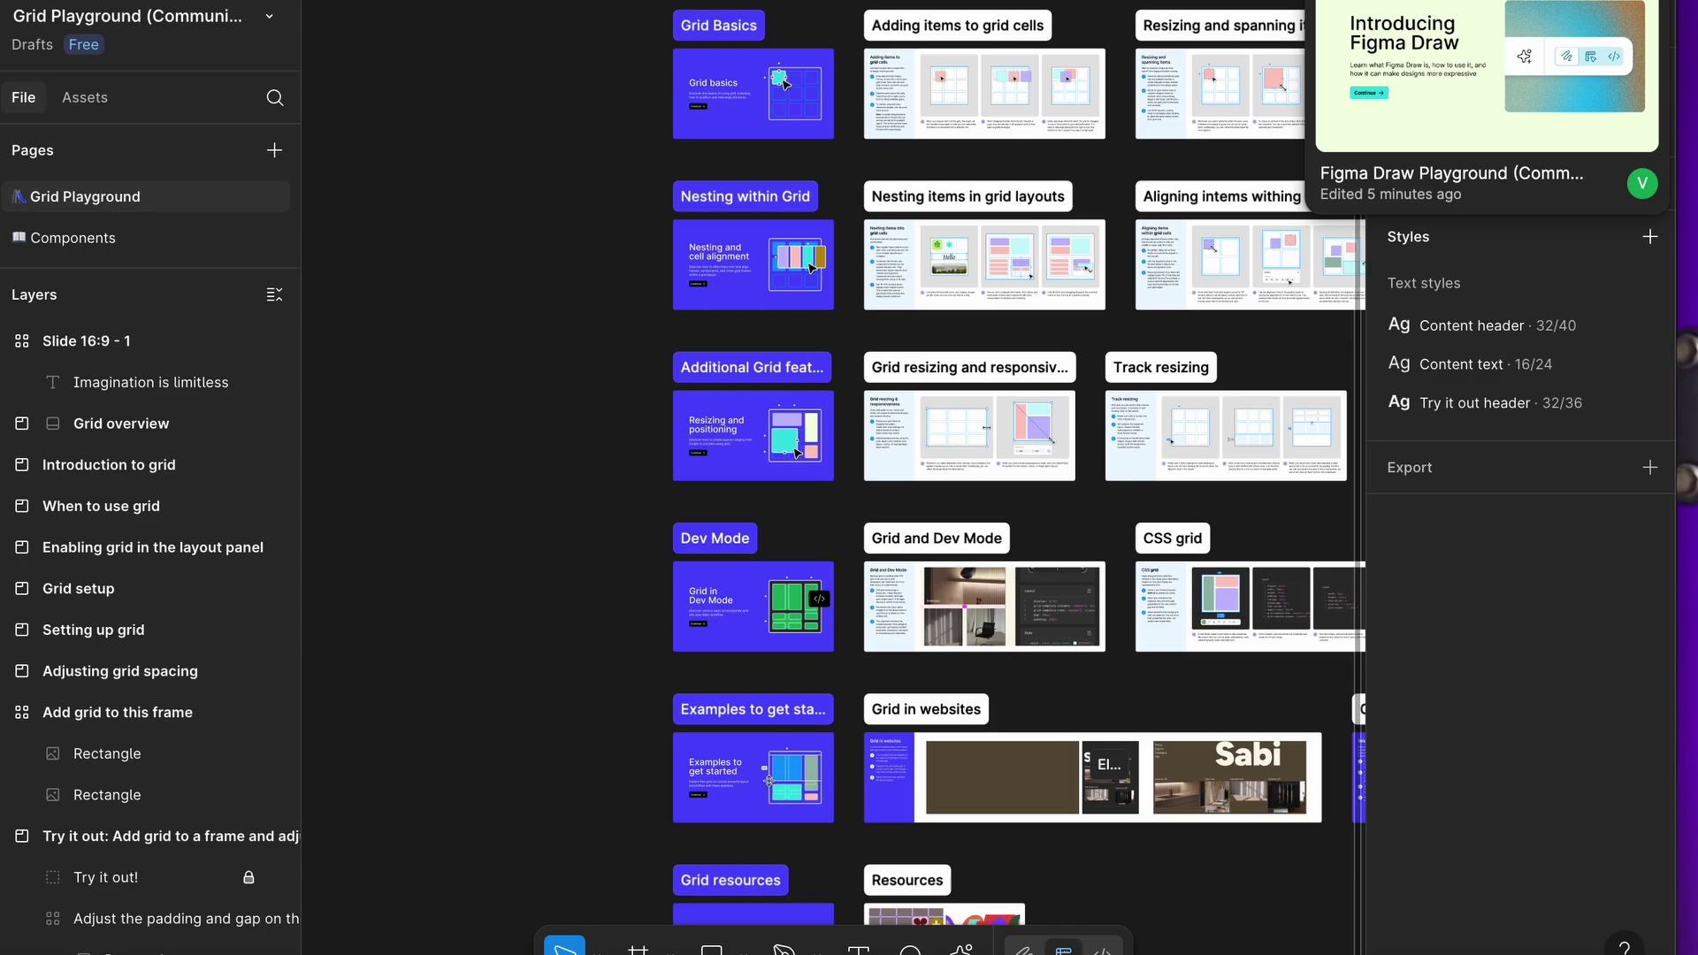
Step: Switch to the Figma Draw Playground file and navigate up to the Introducing Draw frame
click(1415, 2)
scroll(981, 164, down, 6)
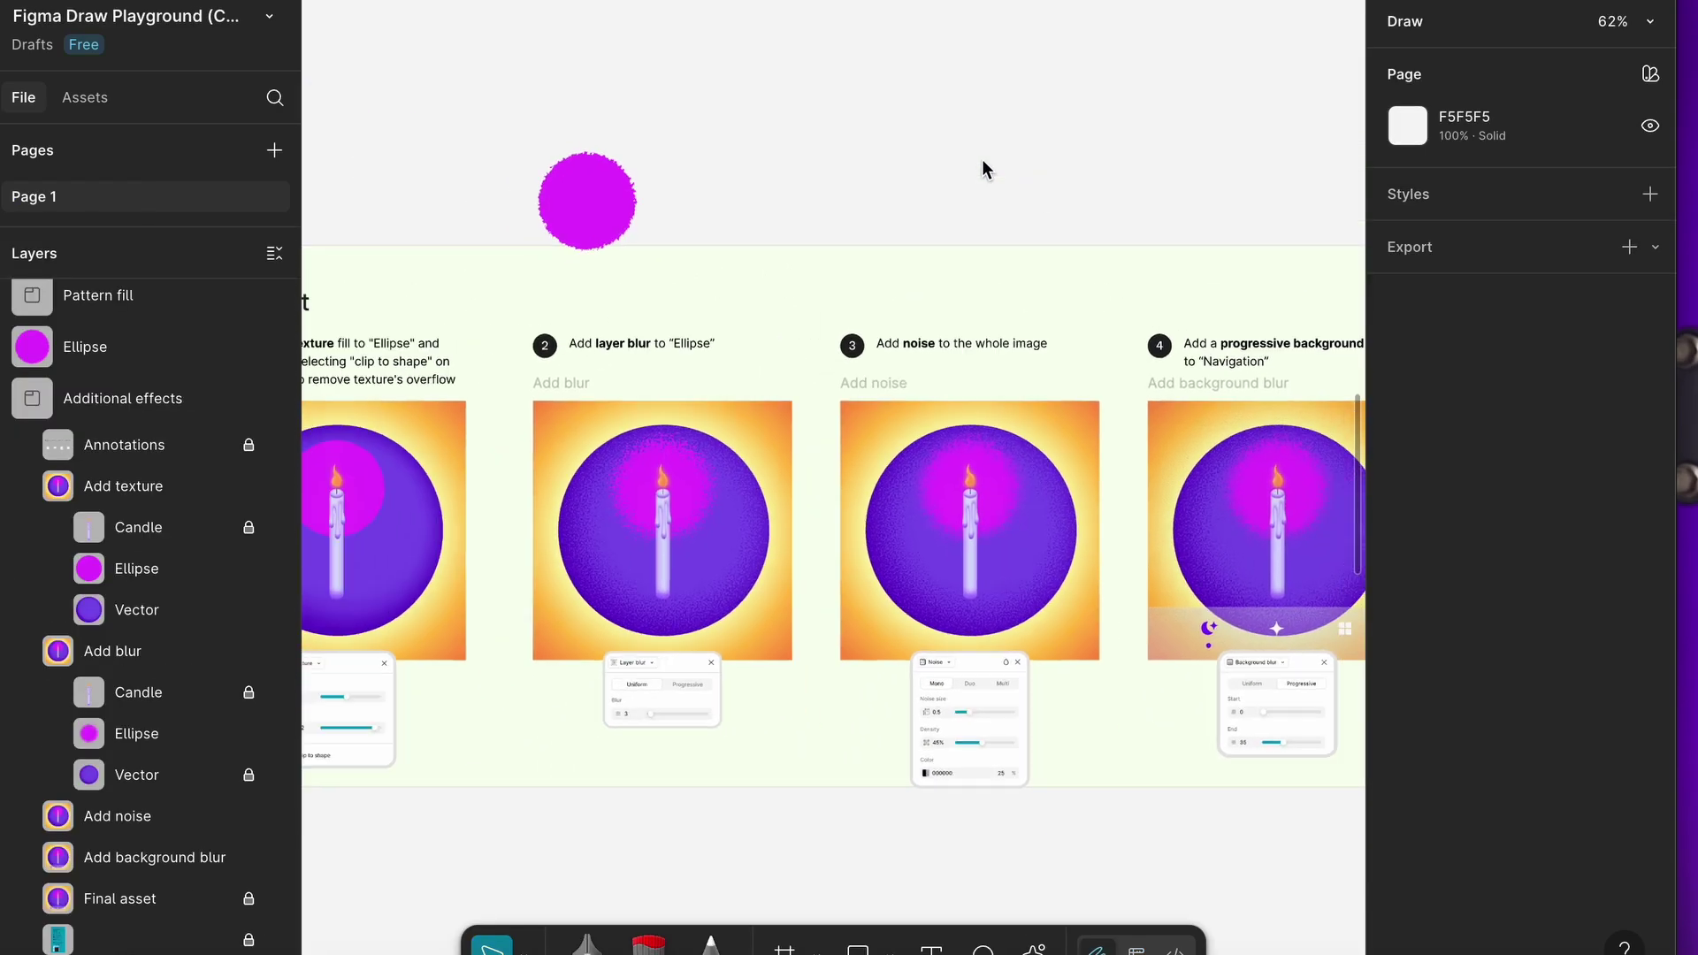
drag(984, 157, 970, 457)
scroll(970, 457, up, 5)
scroll(967, 455, up, 5)
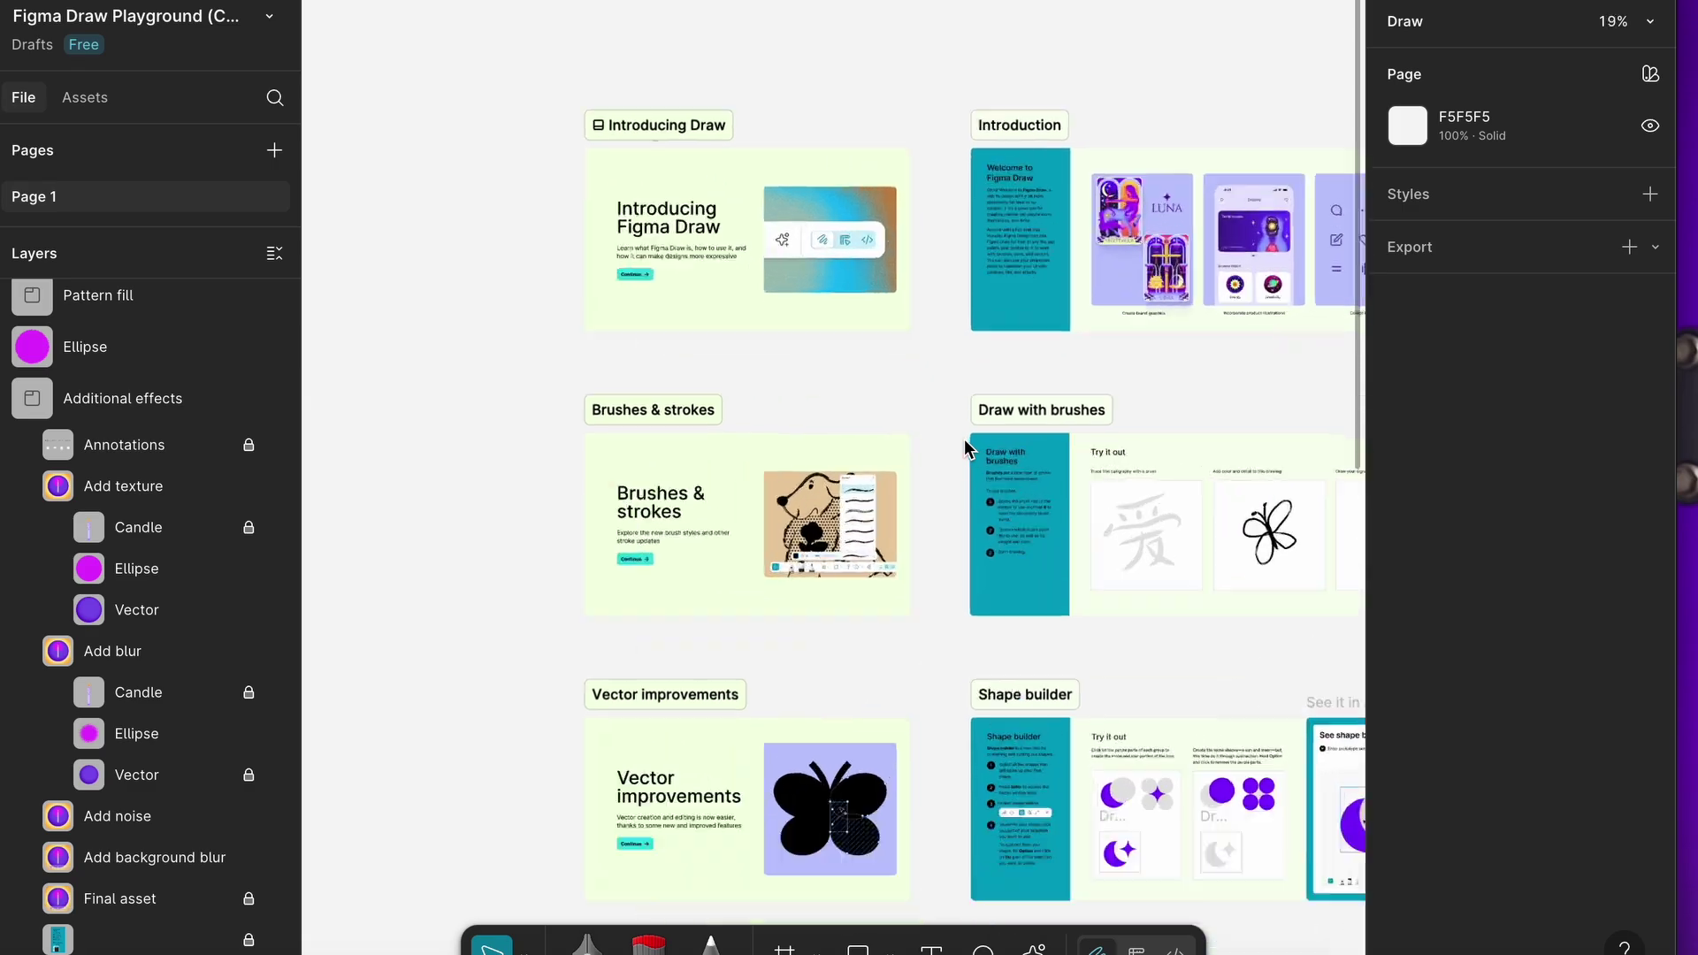
scroll(855, 526, down, 5)
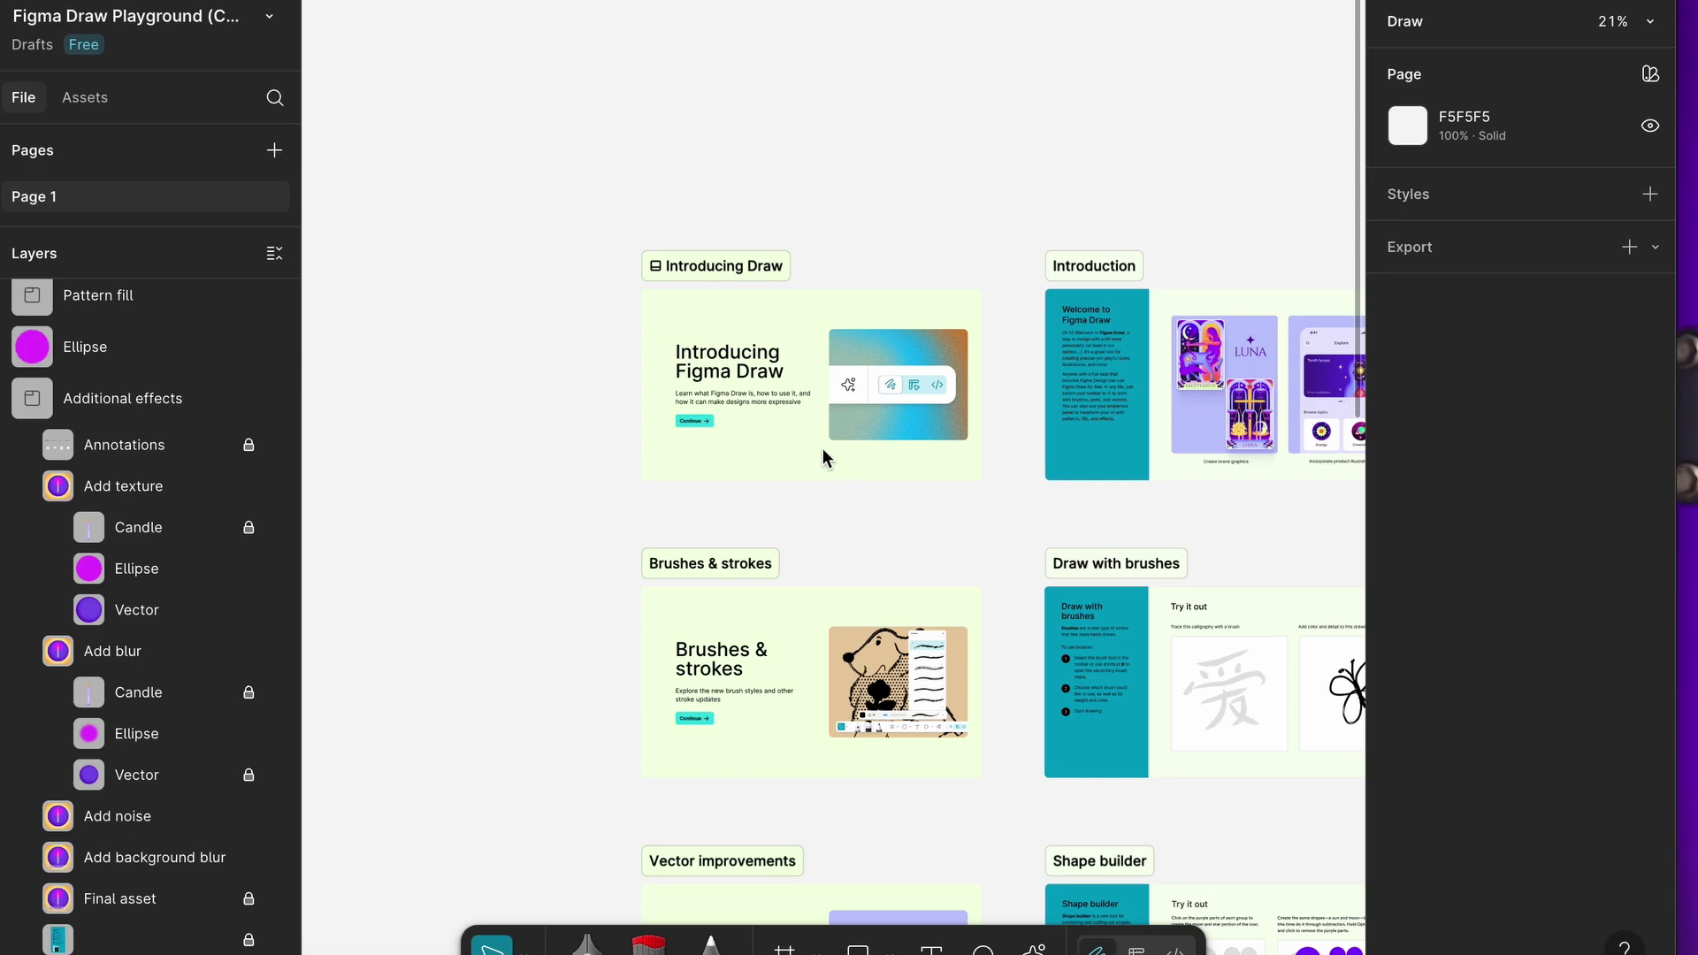
scroll(785, 398, up, 5)
scroll(652, 336, right, 3)
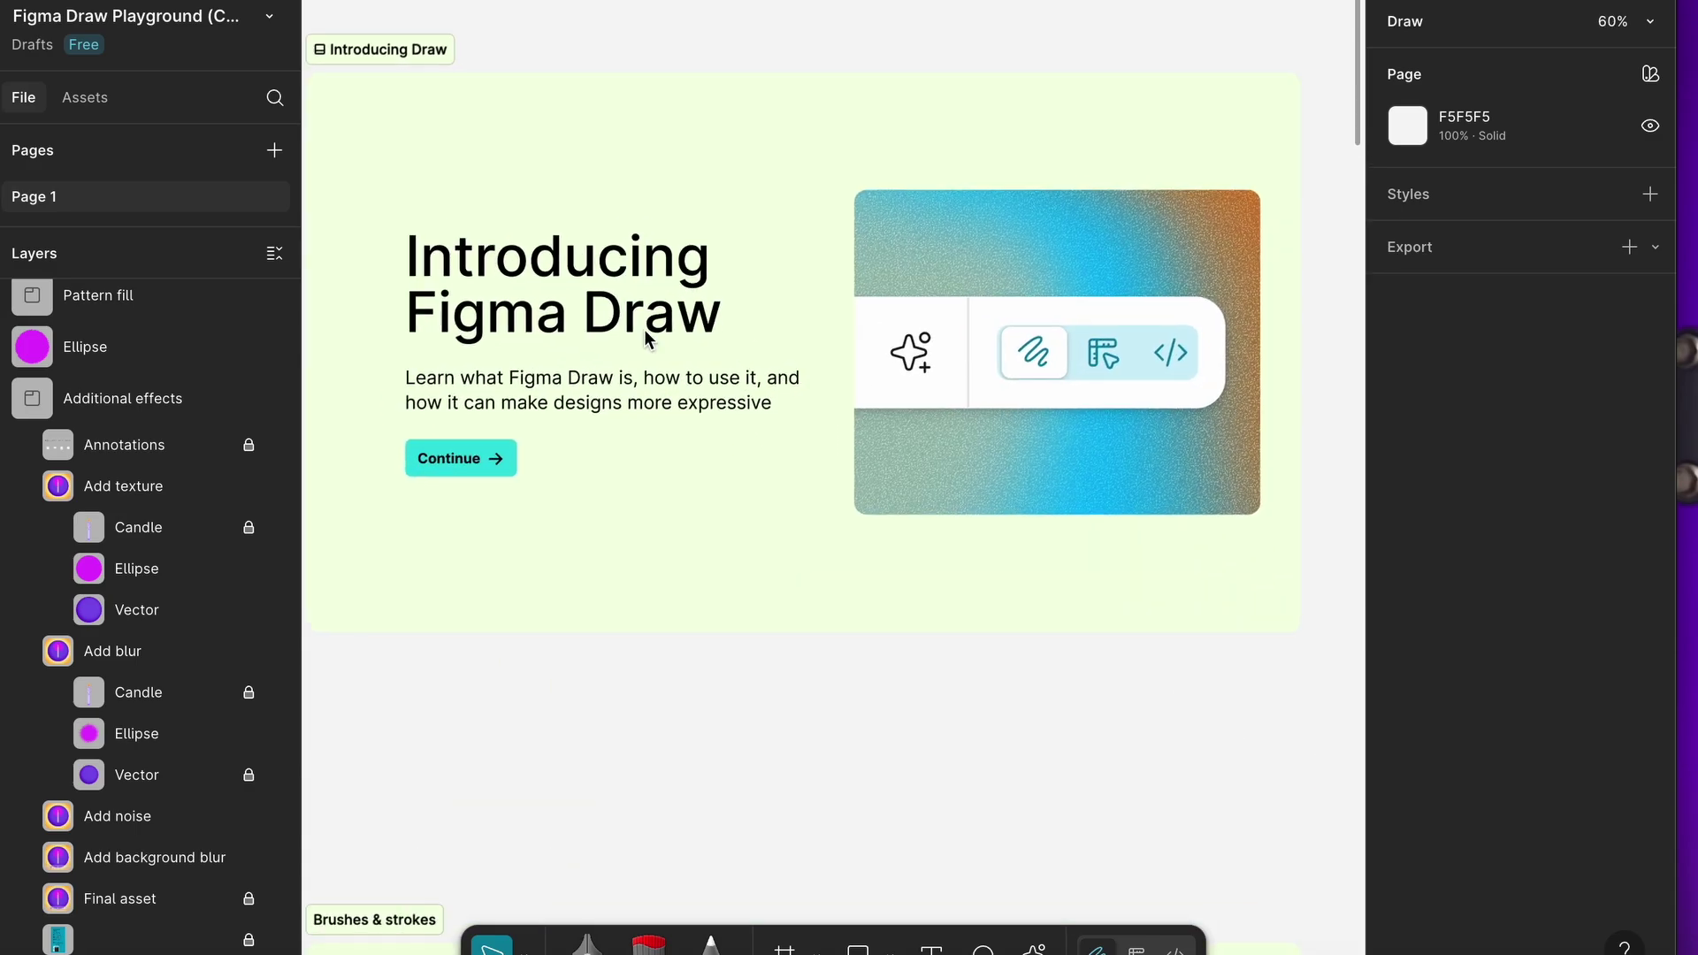
scroll(810, 593, down, 3)
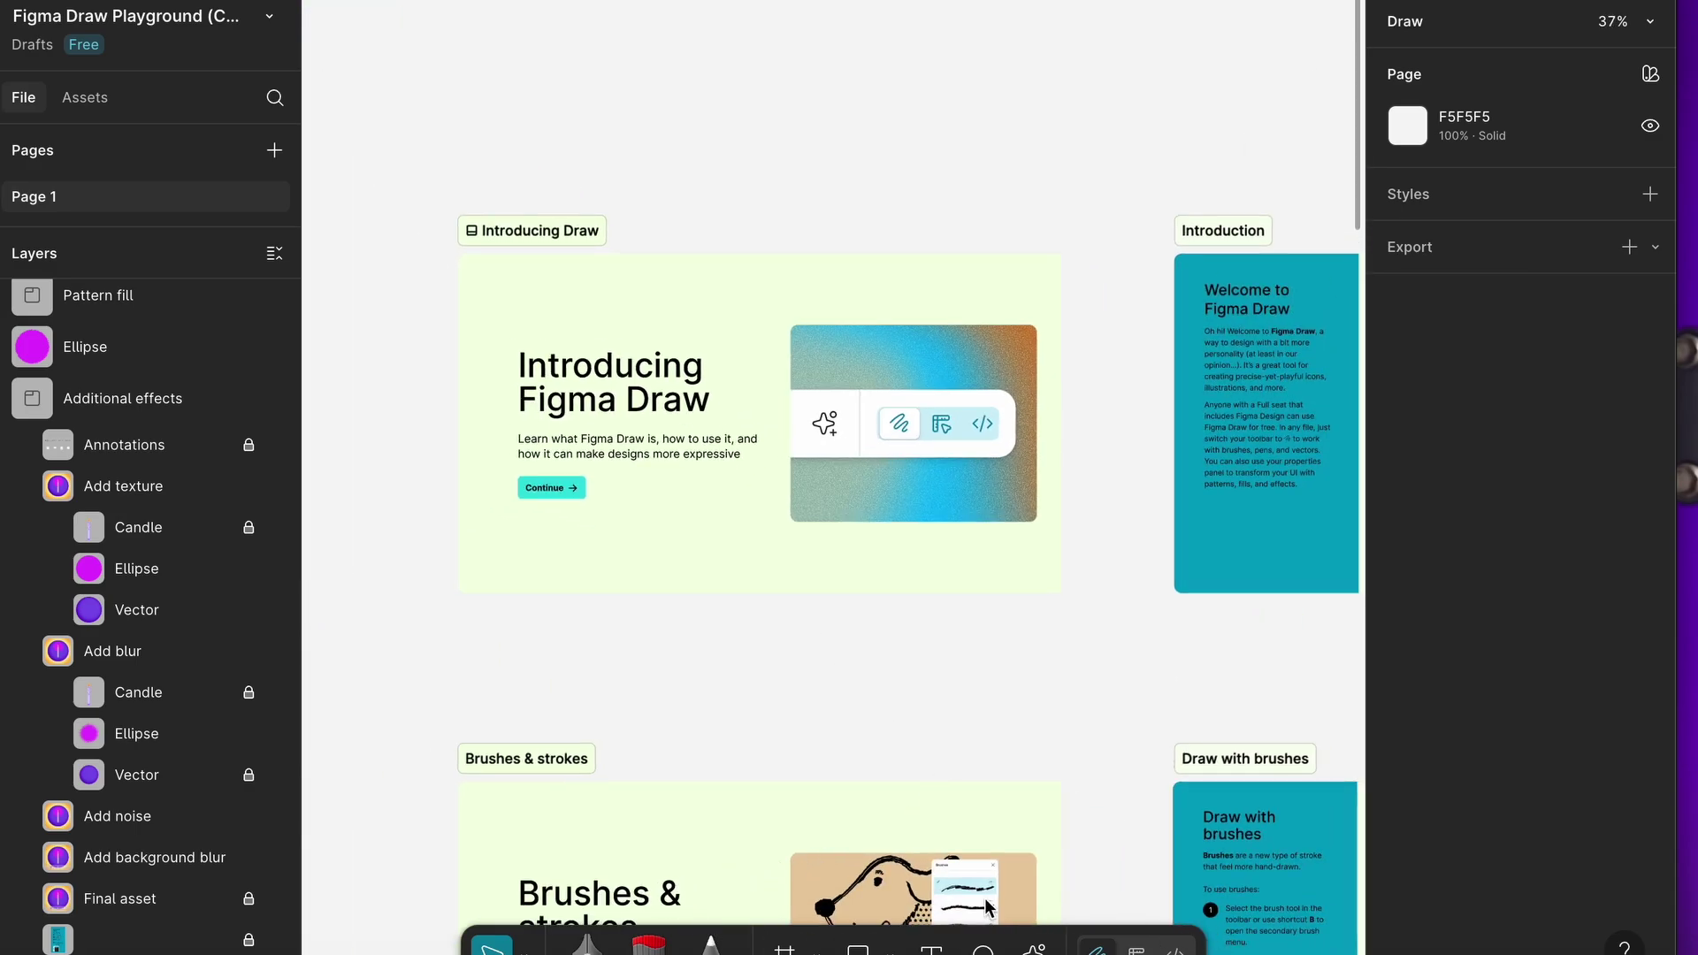
Step: Paint a looping red brush stroke above the Introducing Draw frame
click(652, 947)
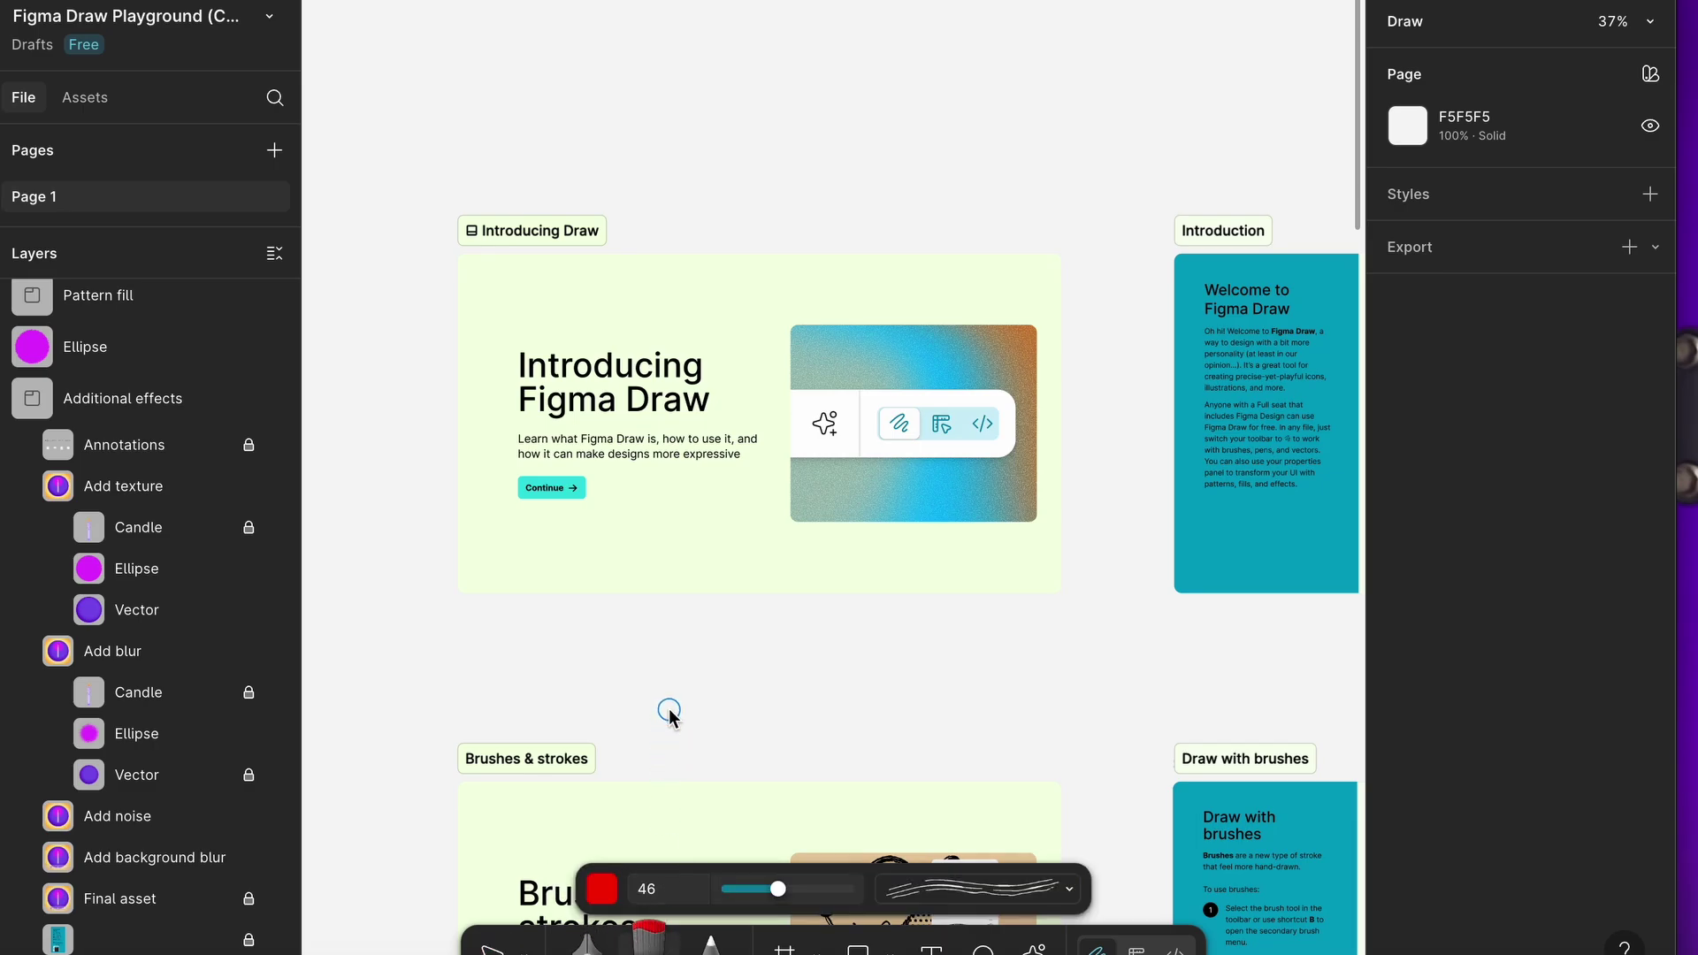
scroll(663, 707, left, 2)
scroll(663, 708, up, 1)
scroll(614, 686, left, 2)
scroll(614, 685, up, 2)
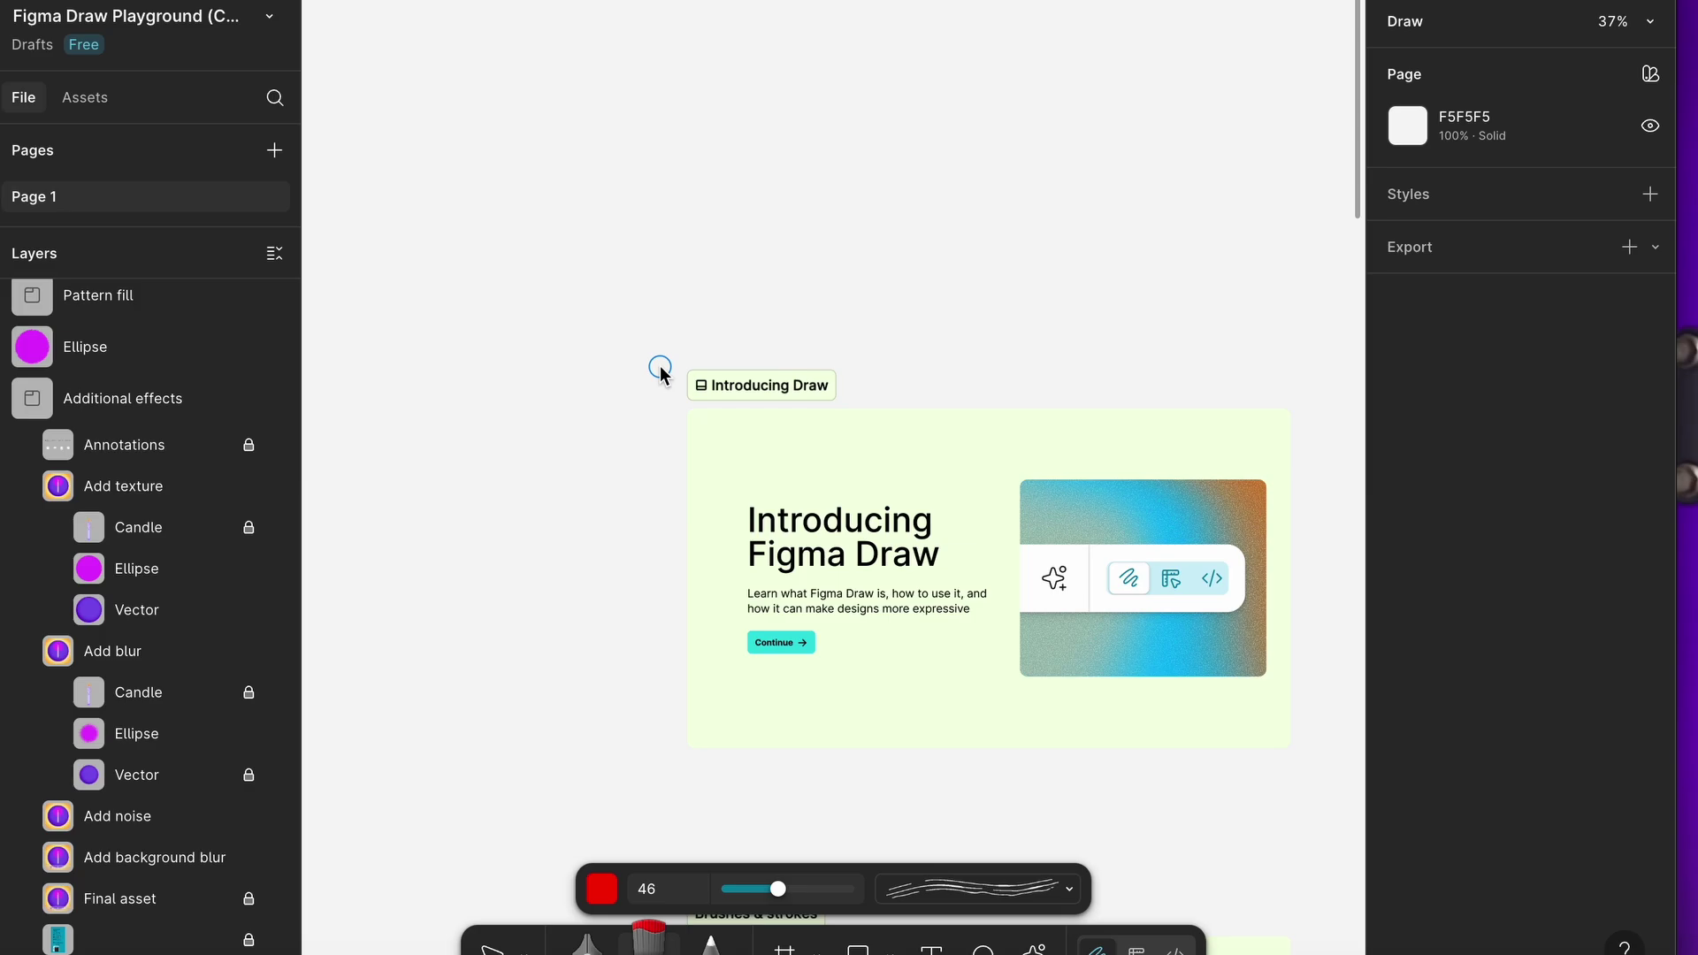
mouse_move(580, 369)
mouse_down()
mouse_move(645, 95)
mouse_move(922, 138)
mouse_move(911, 211)
mouse_move(592, 105)
mouse_move(515, 166)
mouse_move(697, 135)
mouse_move(865, 269)
mouse_move(652, 138)
mouse_move(1052, 148)
mouse_move(633, 107)
mouse_move(721, 184)
mouse_move(925, 257)
mouse_up()
Step: Raise the red scribble's stroke weight from 46 to 53
scroll(925, 257, up, 6)
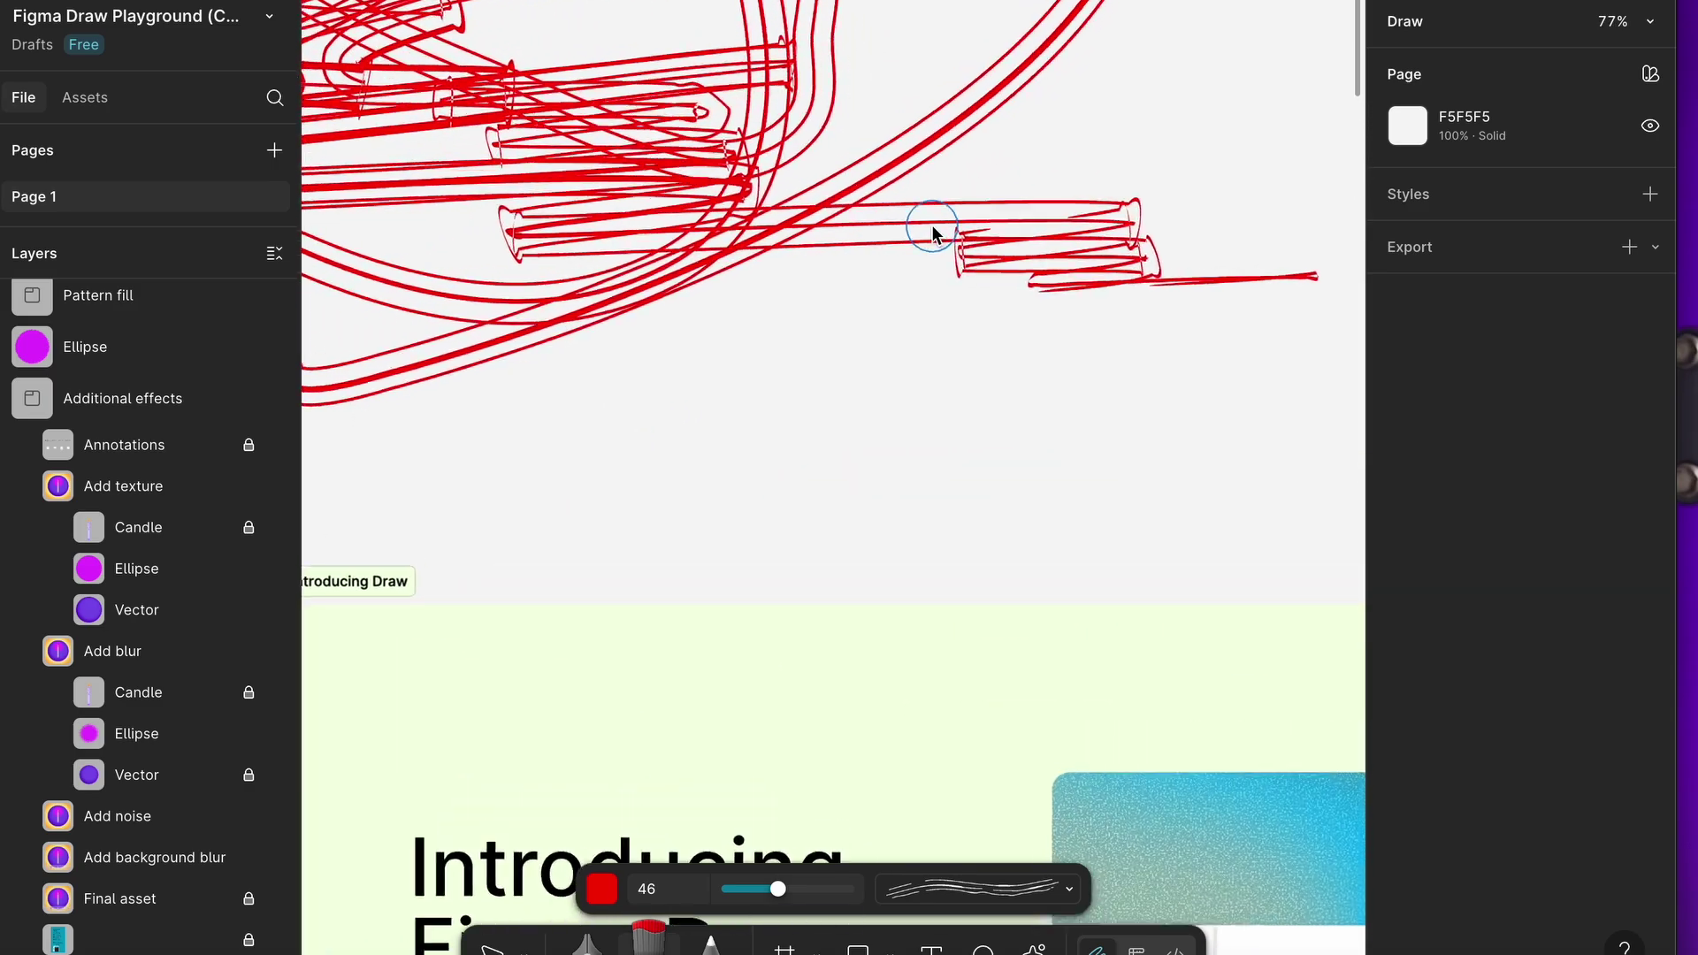
scroll(933, 234, up, 1)
key(v)
scroll(1073, 227, down, 5)
scroll(1051, 208, up, 2)
click(1070, 232)
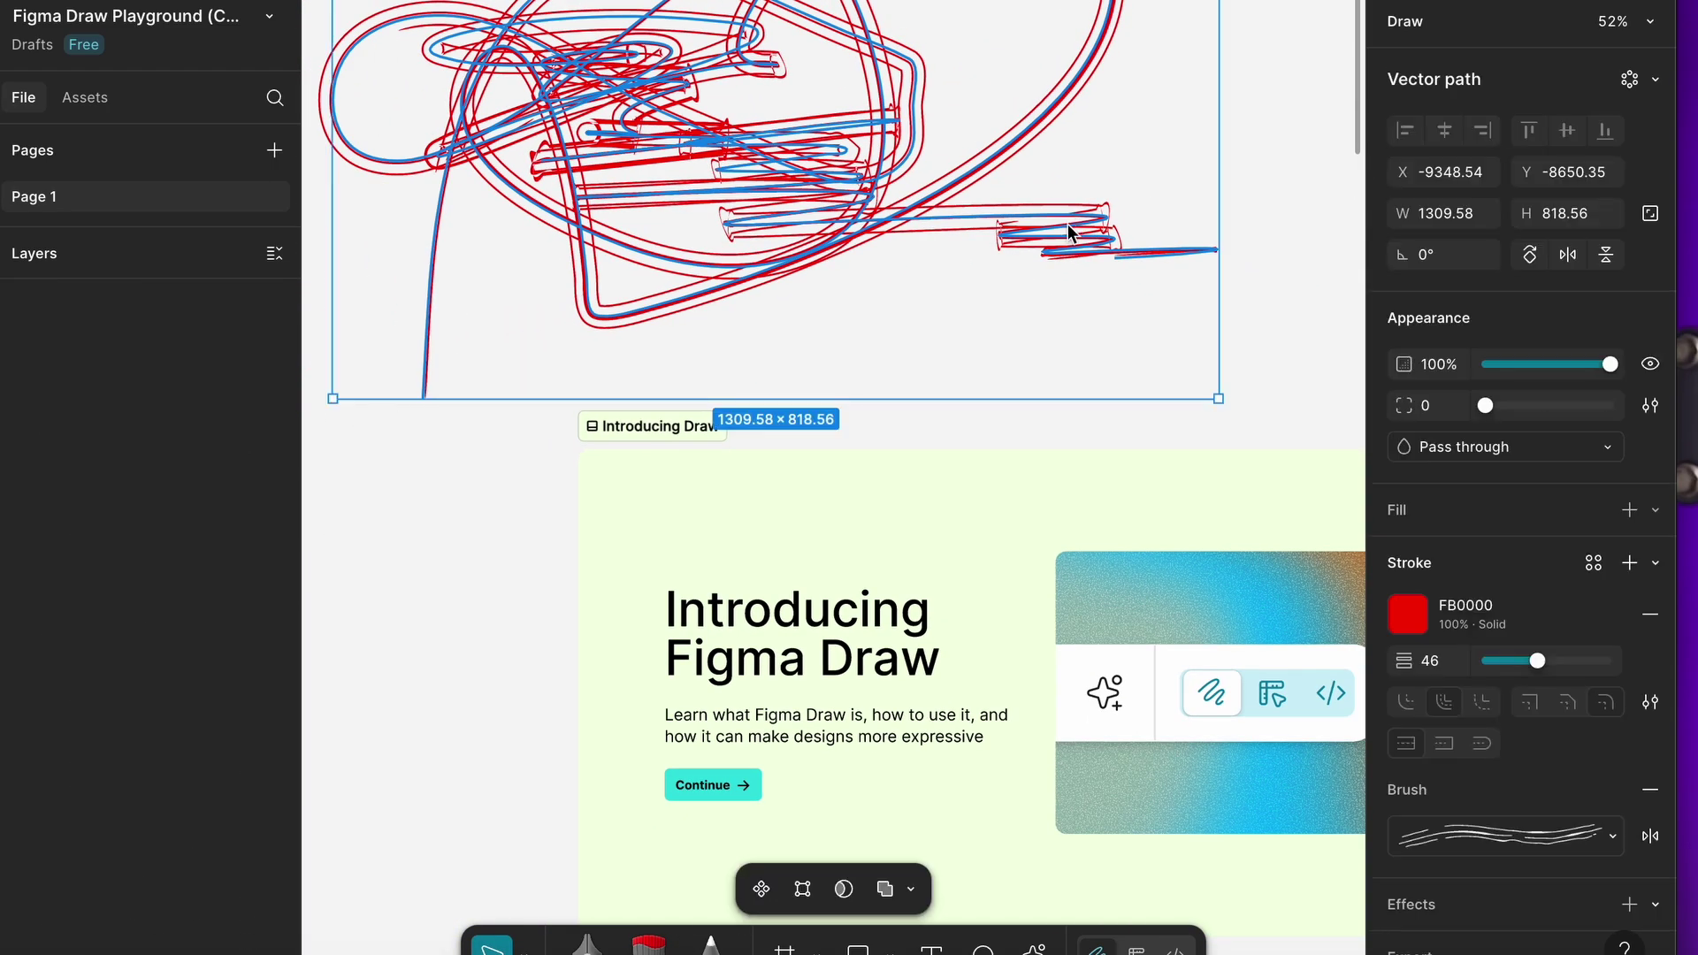
scroll(1070, 232, up, 3)
scroll(1088, 257, down, 3)
mouse_move(1537, 662)
mouse_down()
mouse_move(1566, 660)
mouse_move(1515, 659)
mouse_move(1551, 646)
mouse_up()
click(1190, 449)
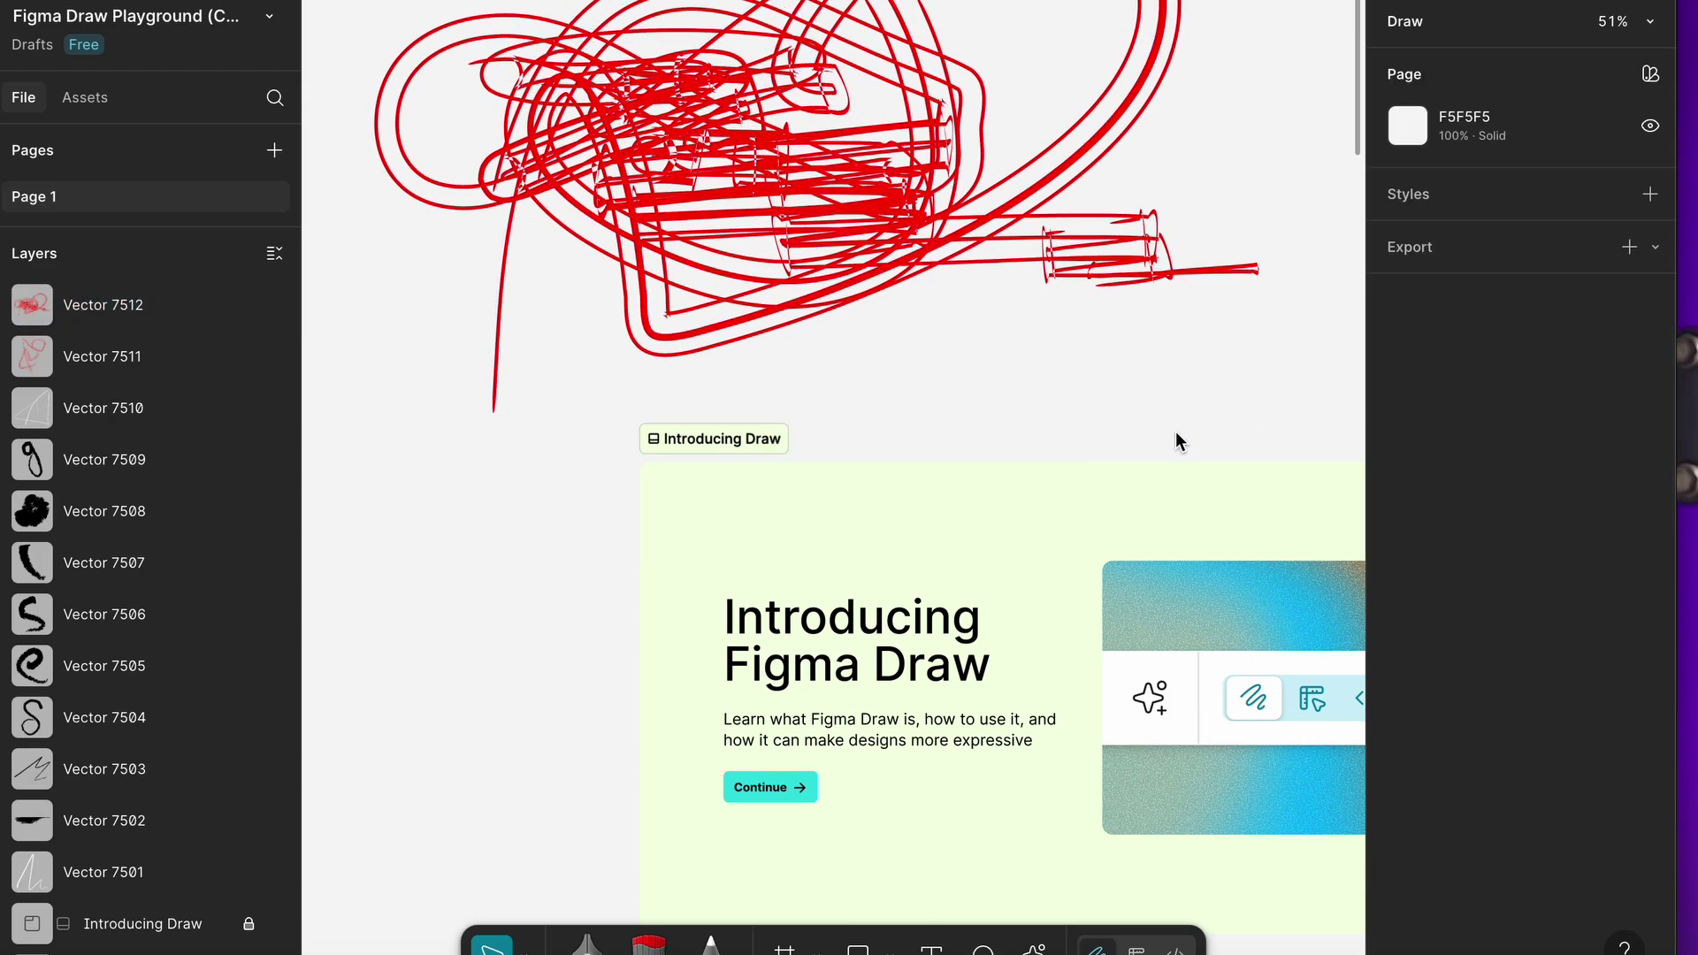
Step: Pan across the zoomed-out board of Draw tutorial frames
scroll(1176, 440, right, 1)
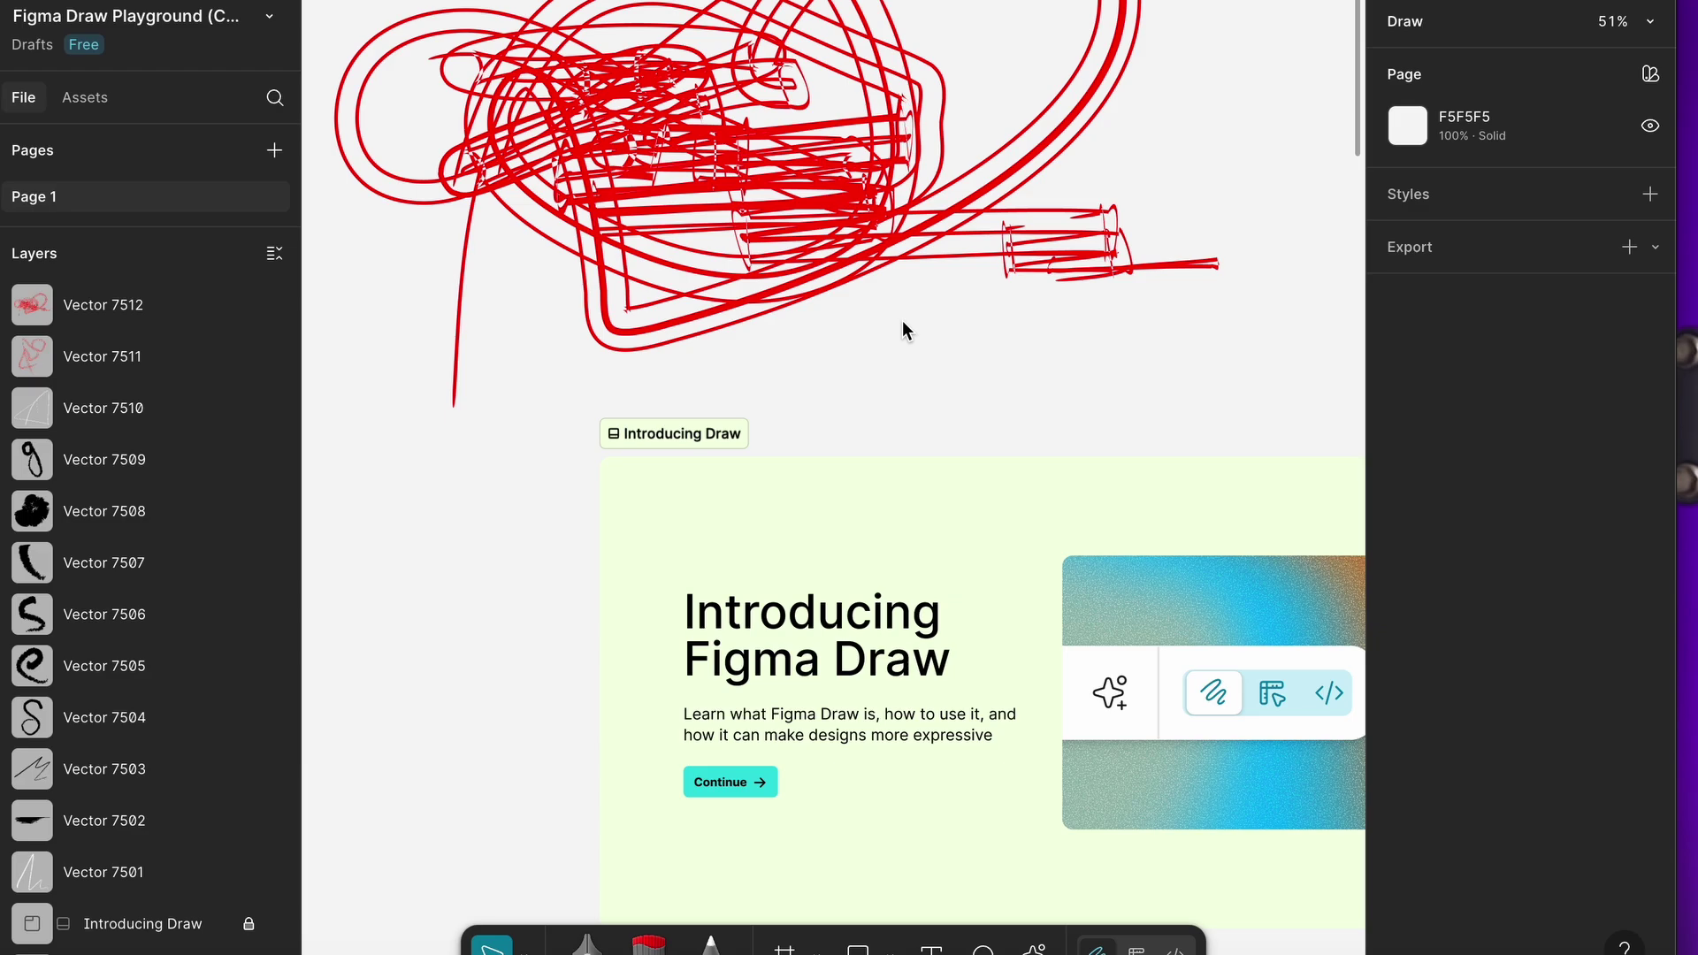
drag(902, 329, 794, 293)
scroll(794, 293, down, 10)
drag(1060, 567, 683, 140)
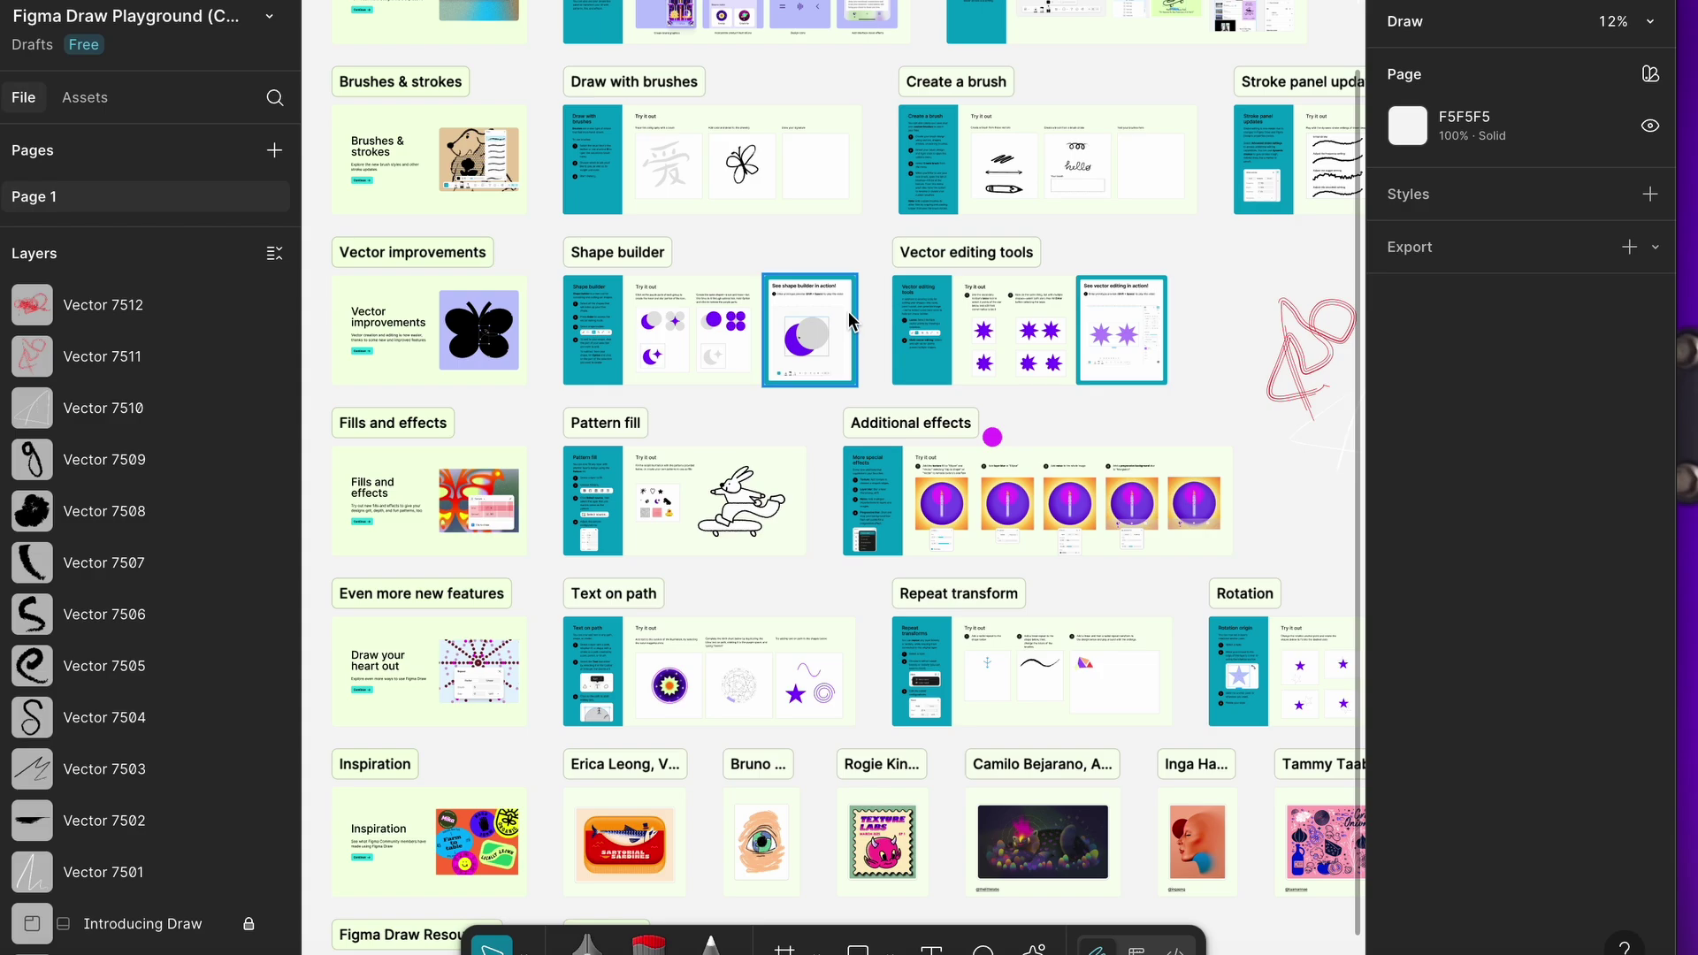
Step: Drag the pink ellipse out of the candle frame to sit above Additional effects
scroll(1009, 446, up, 5)
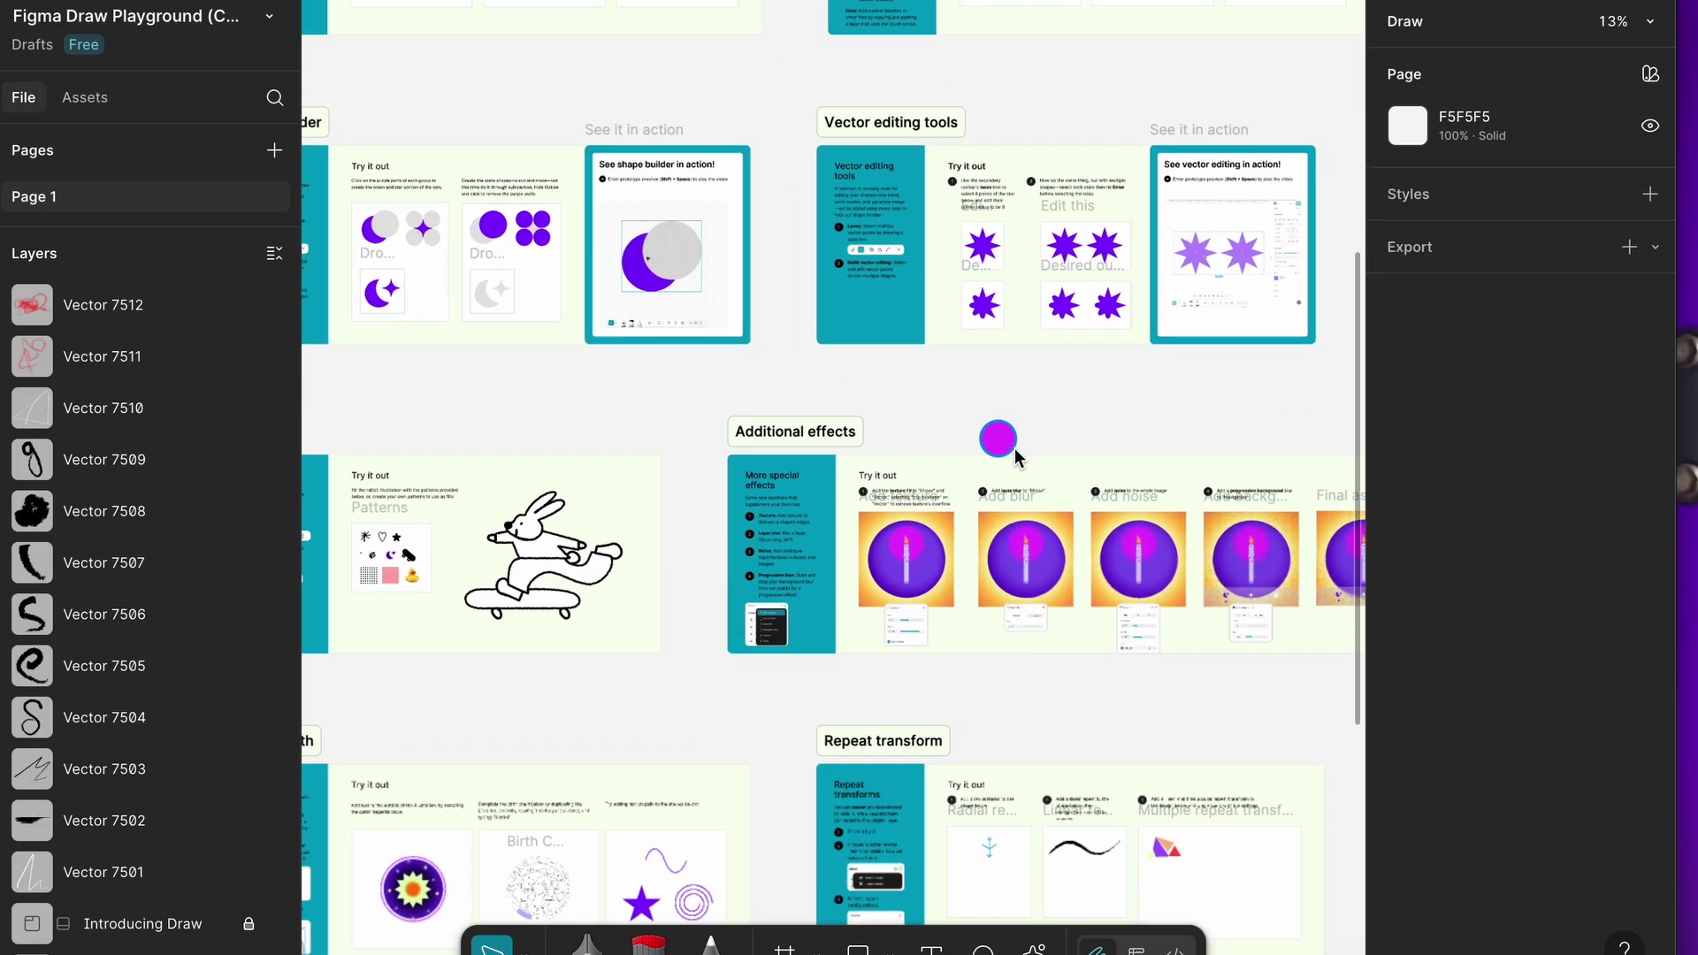
scroll(1048, 487, up, 5)
drag(1051, 493, 892, 368)
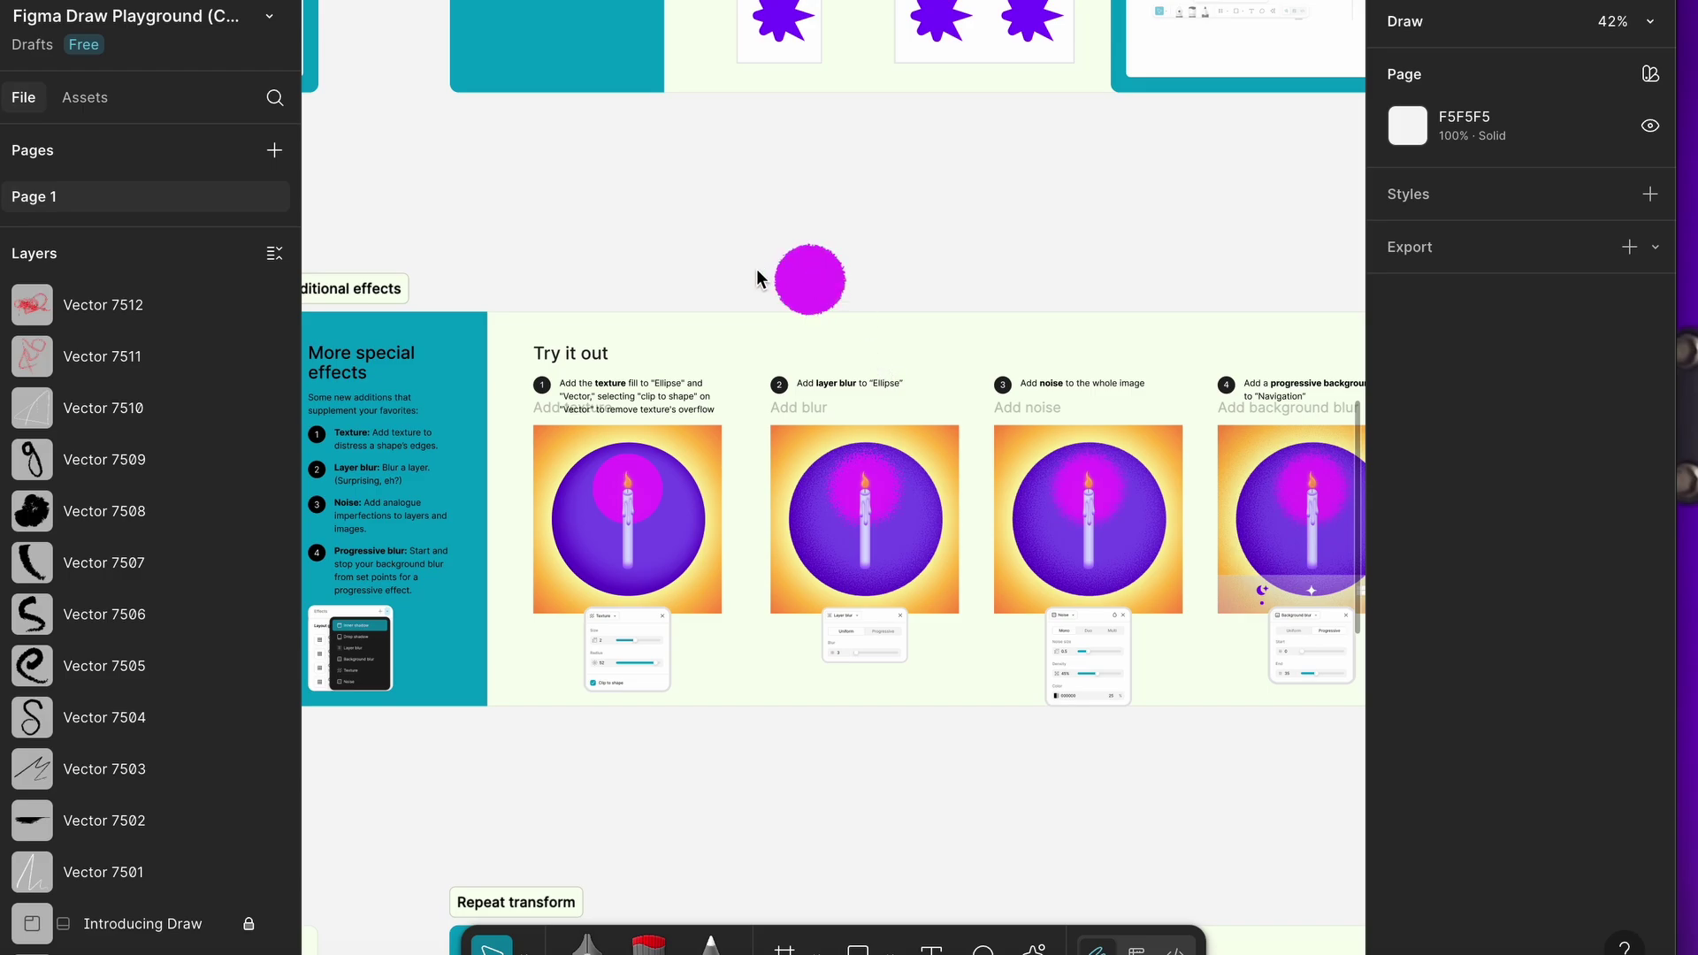
scroll(955, 481, up, 5)
click(674, 542)
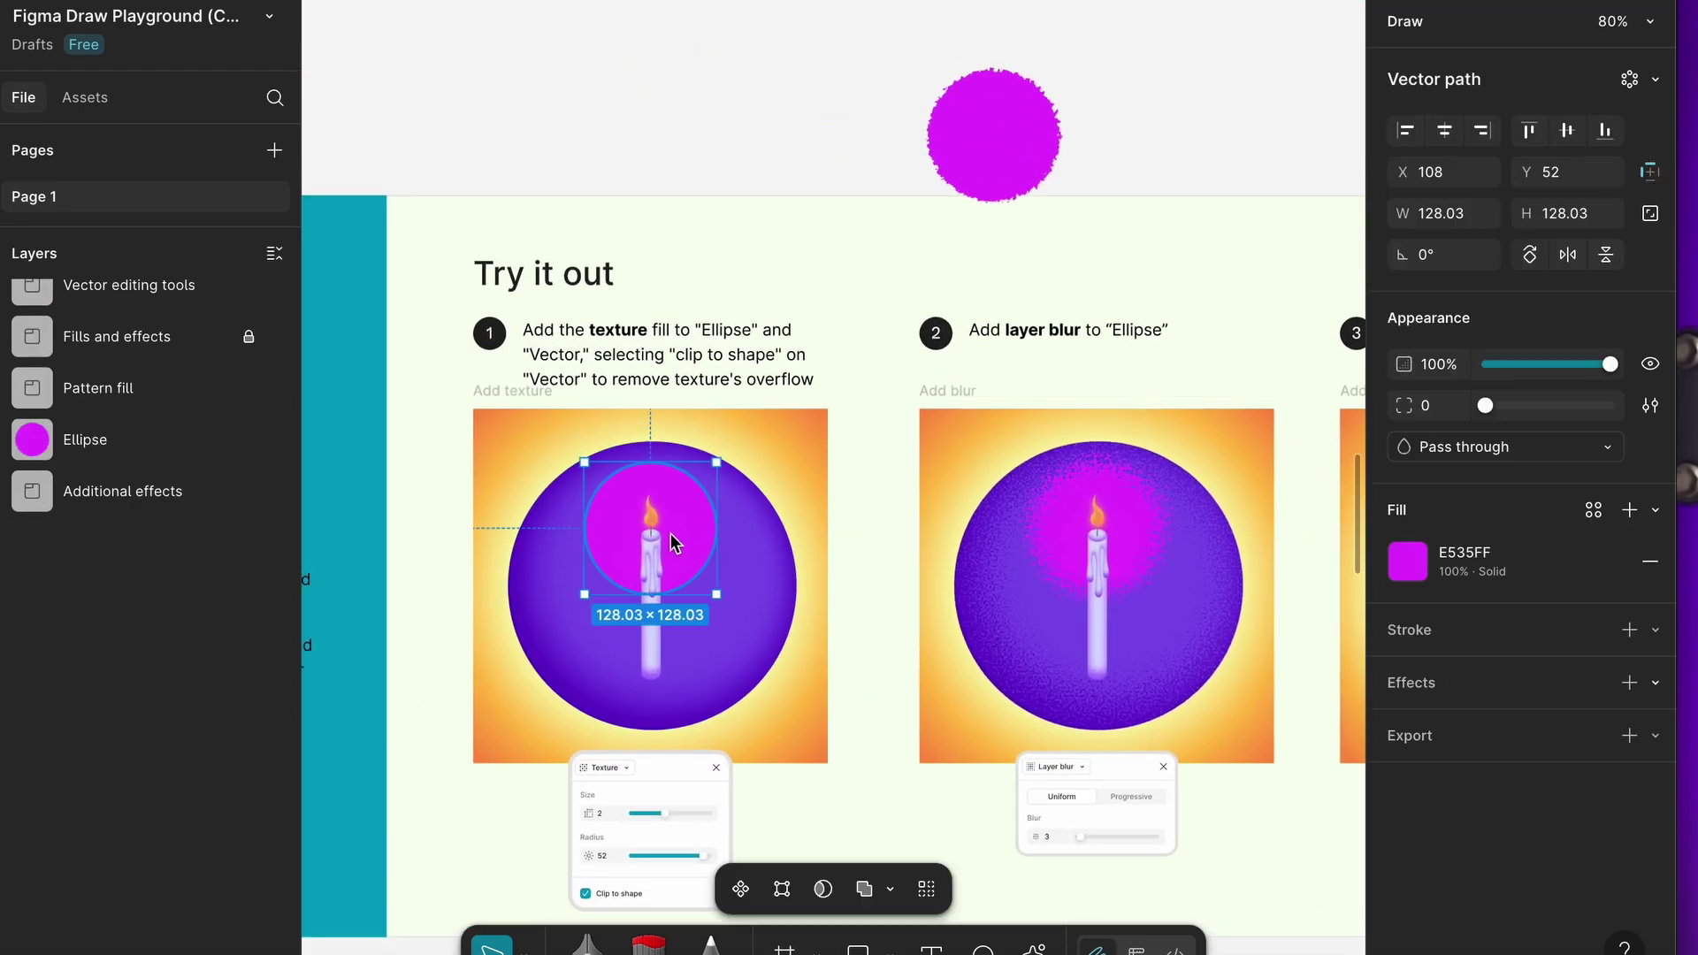
drag(674, 541, 664, 54)
scroll(747, 132, up, 3)
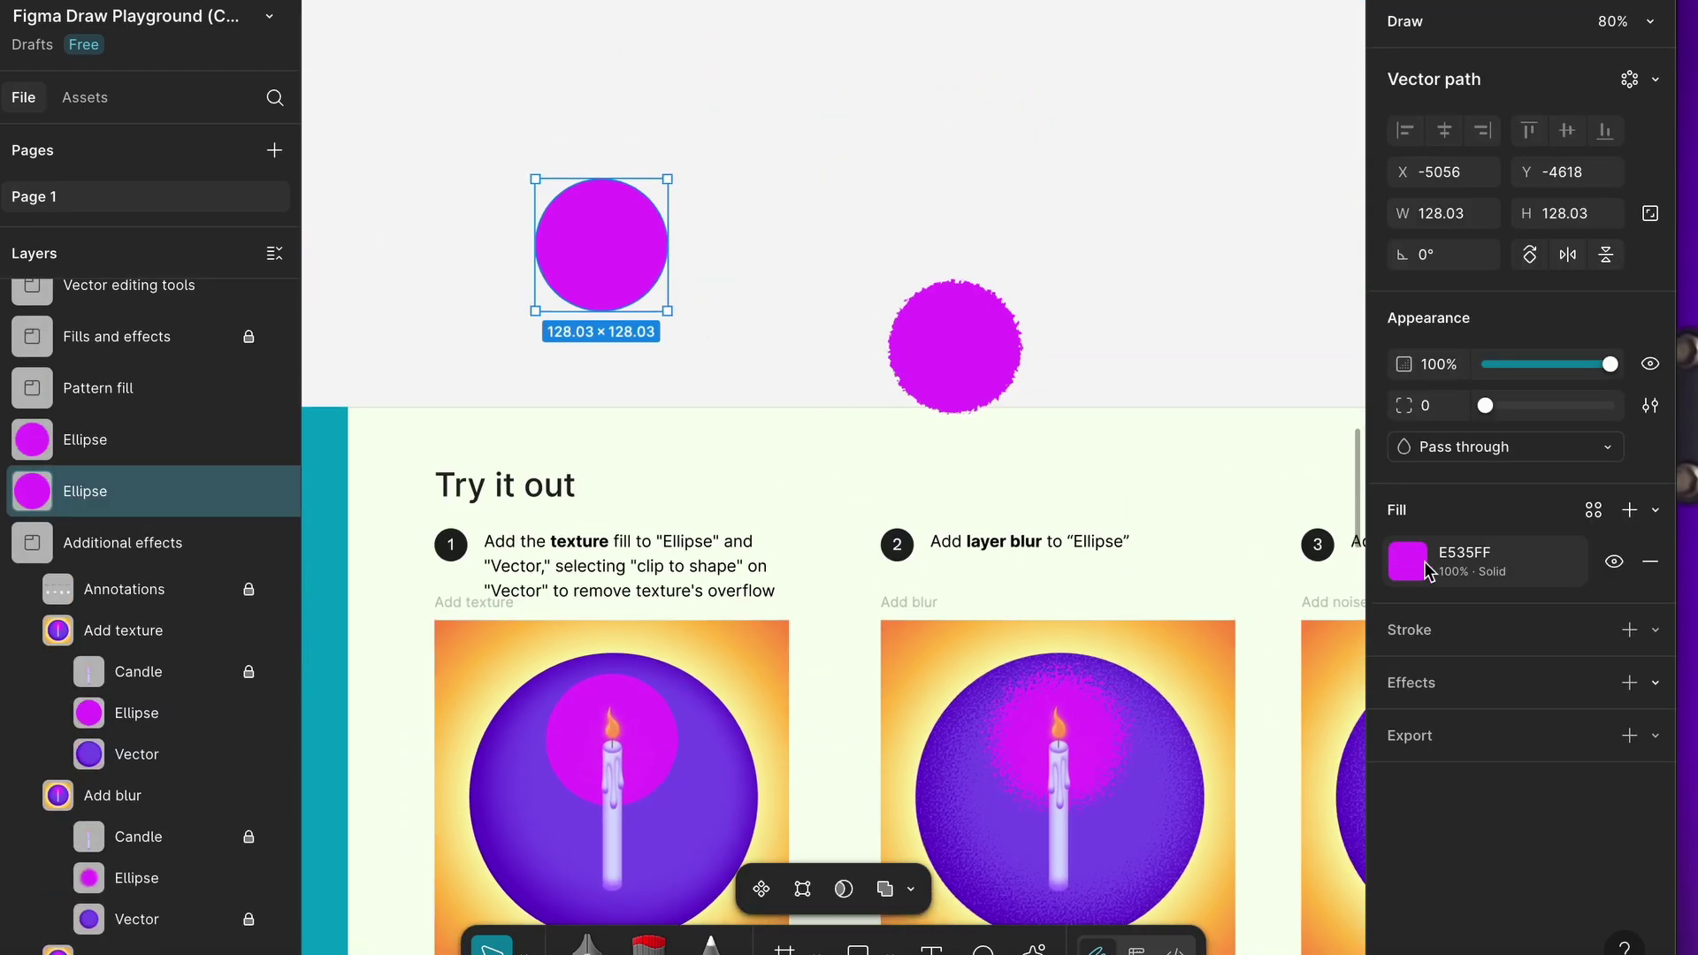
Step: Add a Texture effect to the ellipse with size 1.3 and radius 8.9
click(1655, 687)
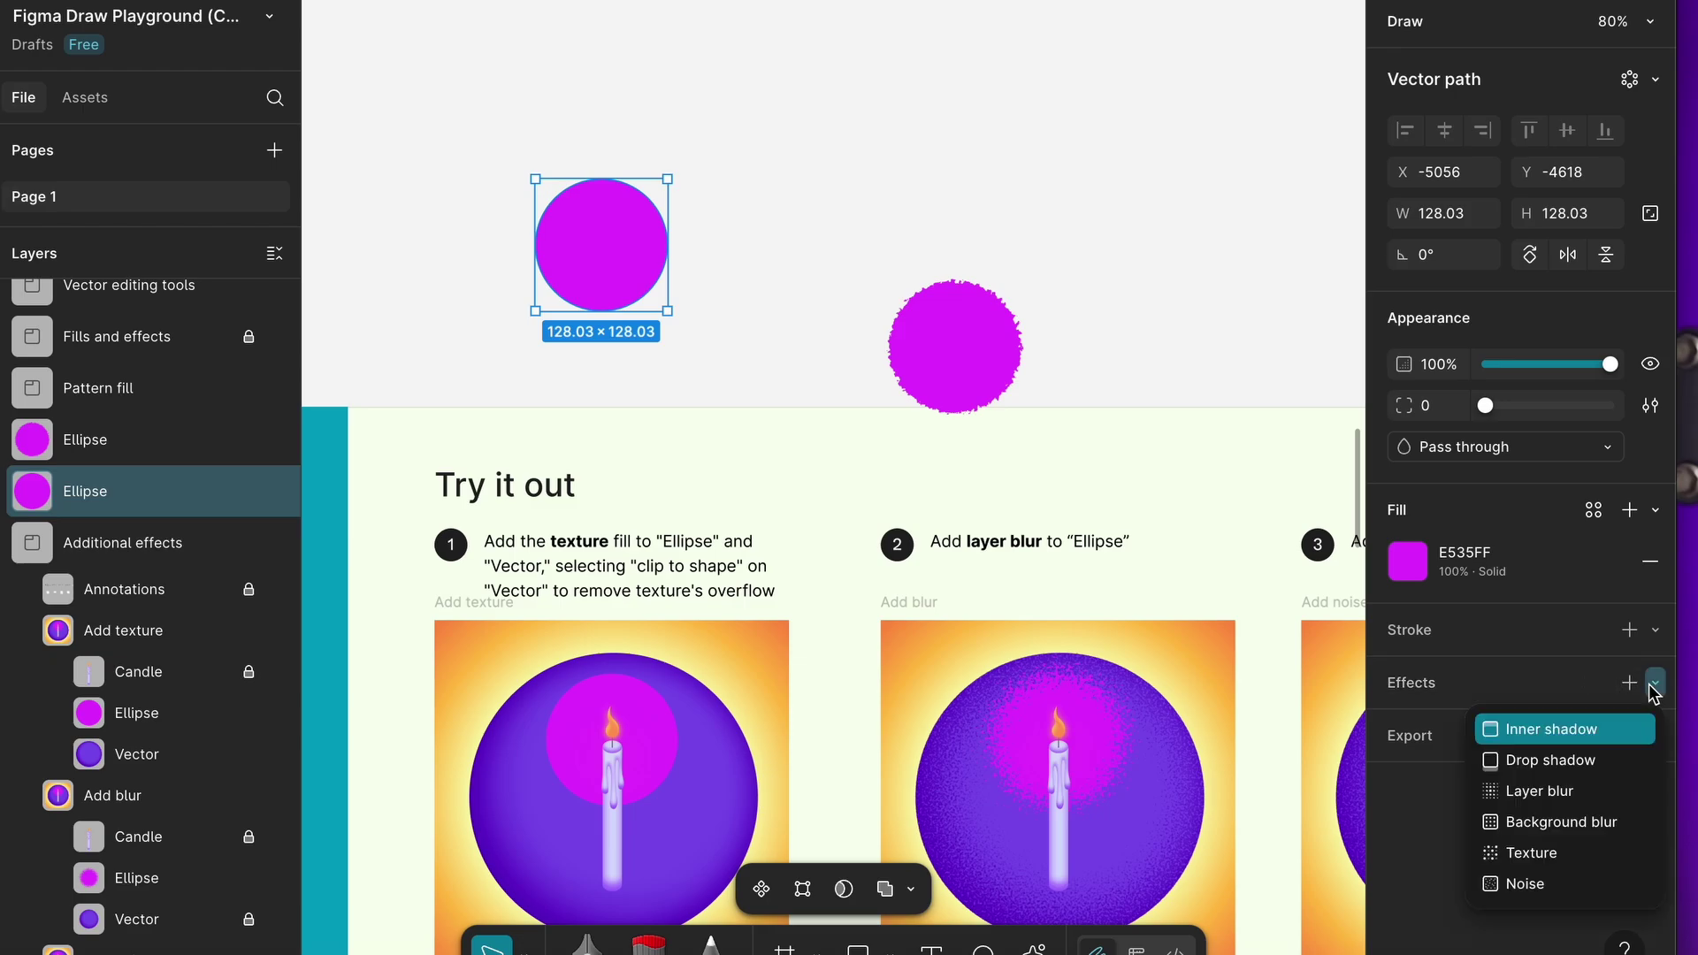
click(1580, 852)
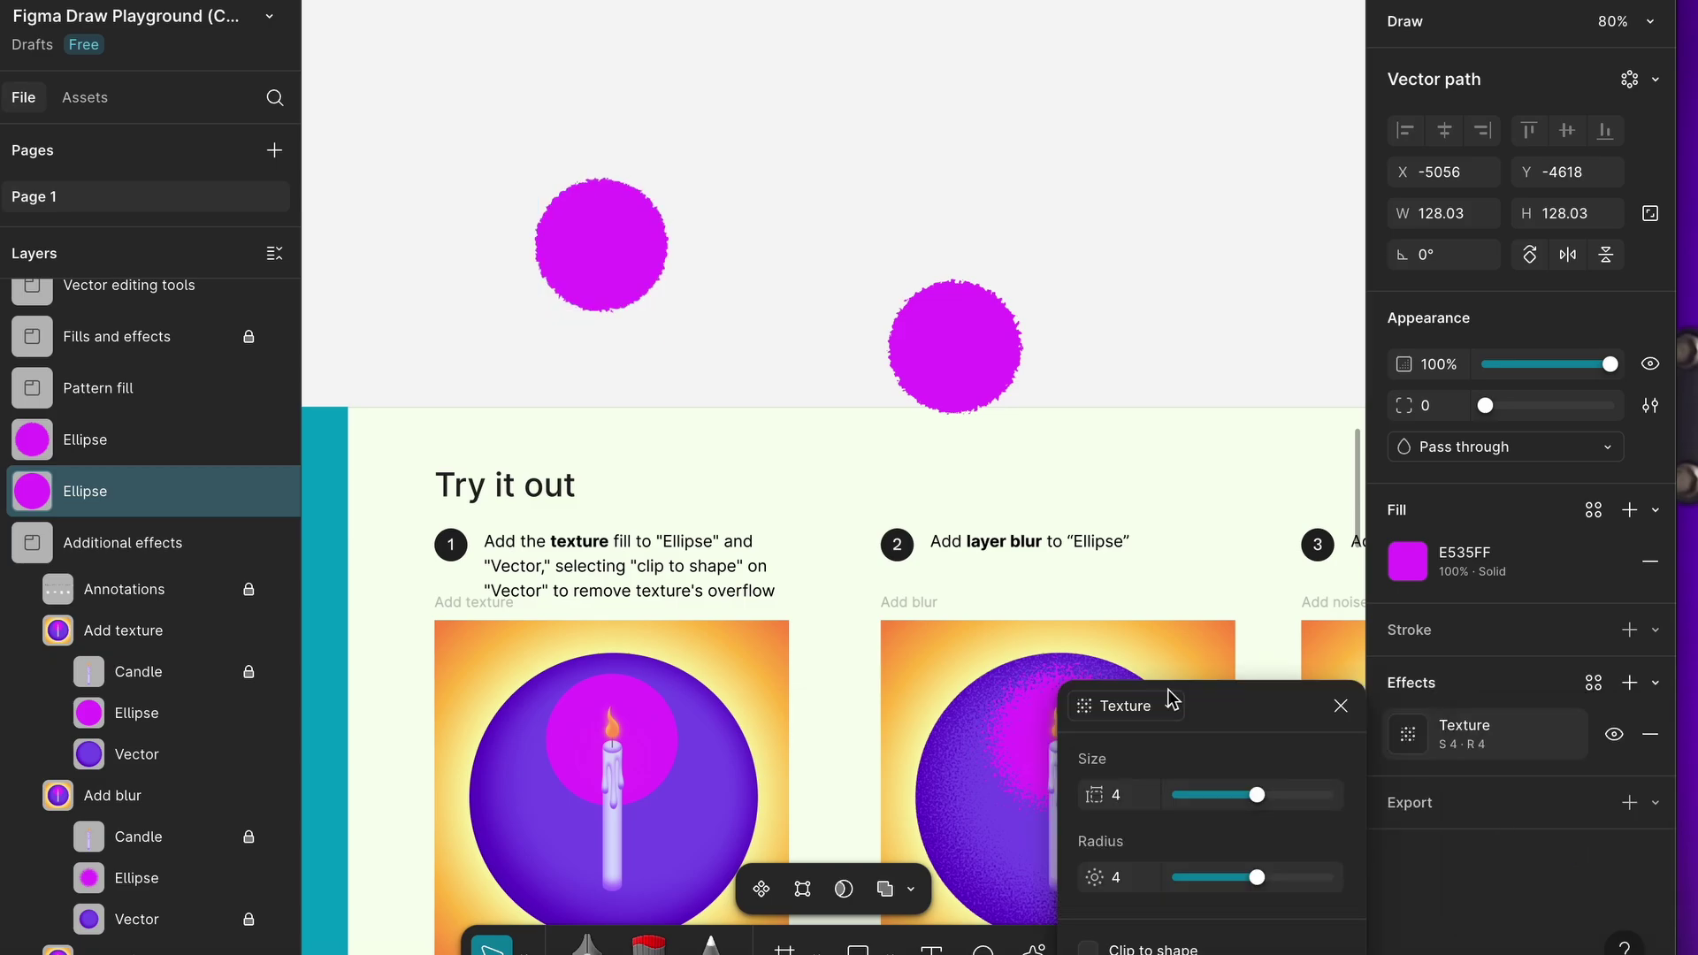
click(1131, 713)
click(1131, 713)
click(1127, 707)
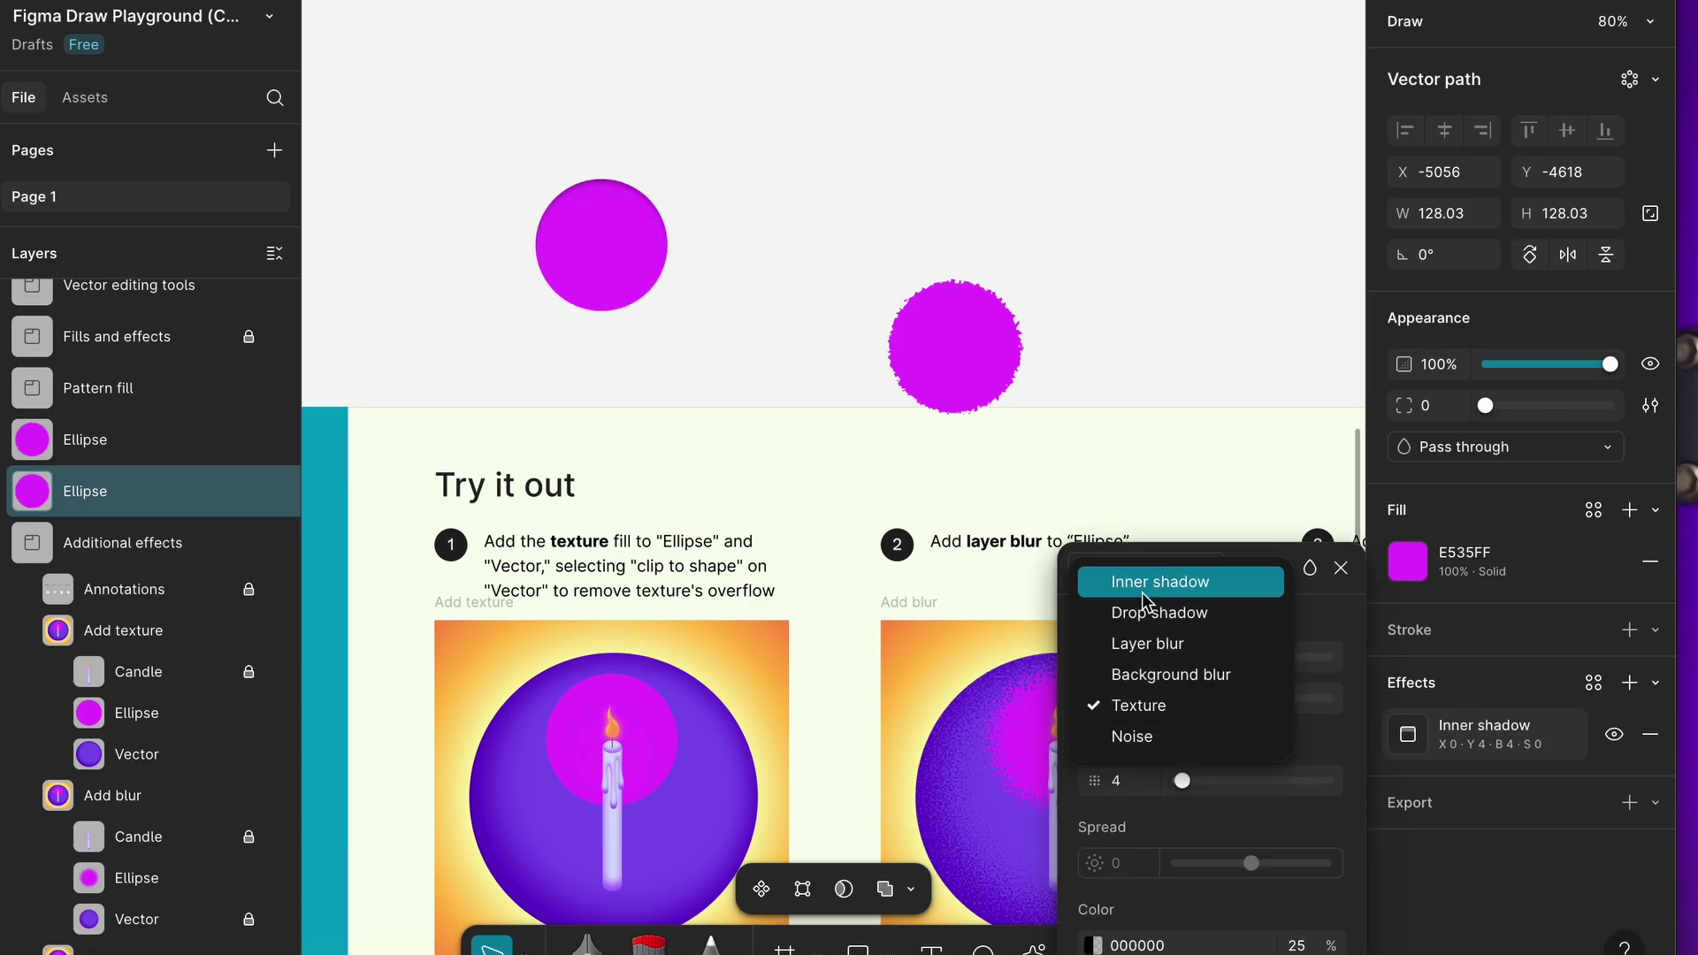
click(1150, 705)
mouse_move(1235, 662)
mouse_down()
mouse_move(1292, 662)
mouse_move(1231, 663)
mouse_up()
drag(1257, 739, 1277, 740)
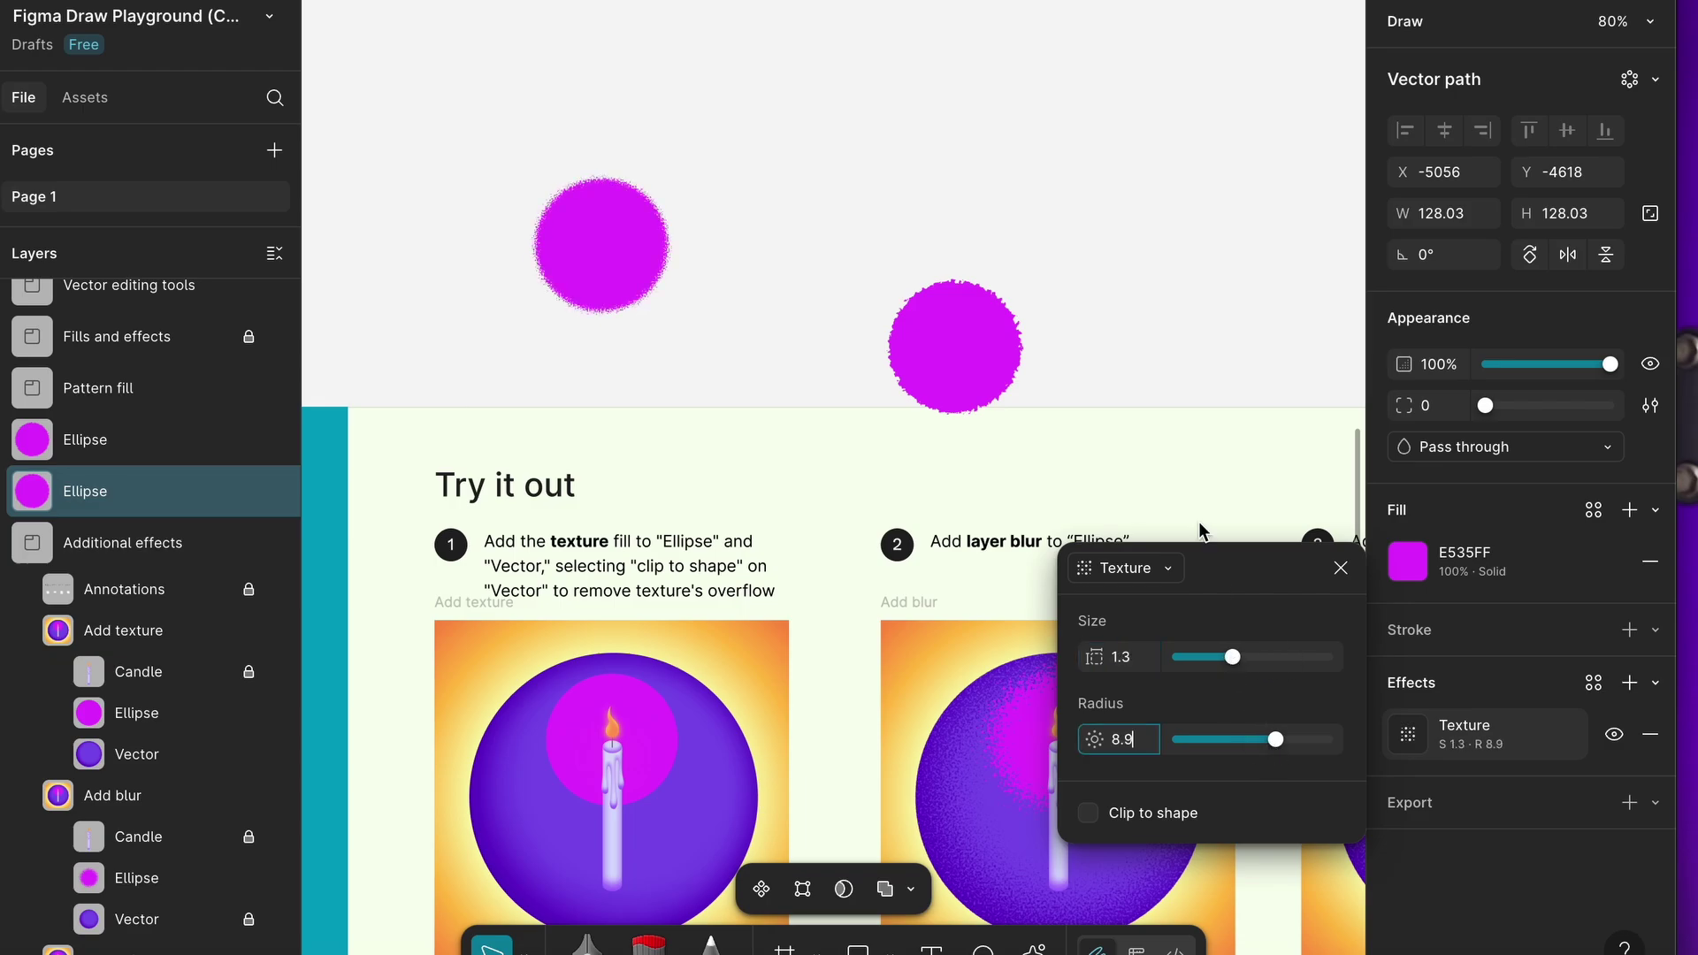
click(1143, 306)
scroll(1080, 234, down, 3)
scroll(1003, 329, down, 5)
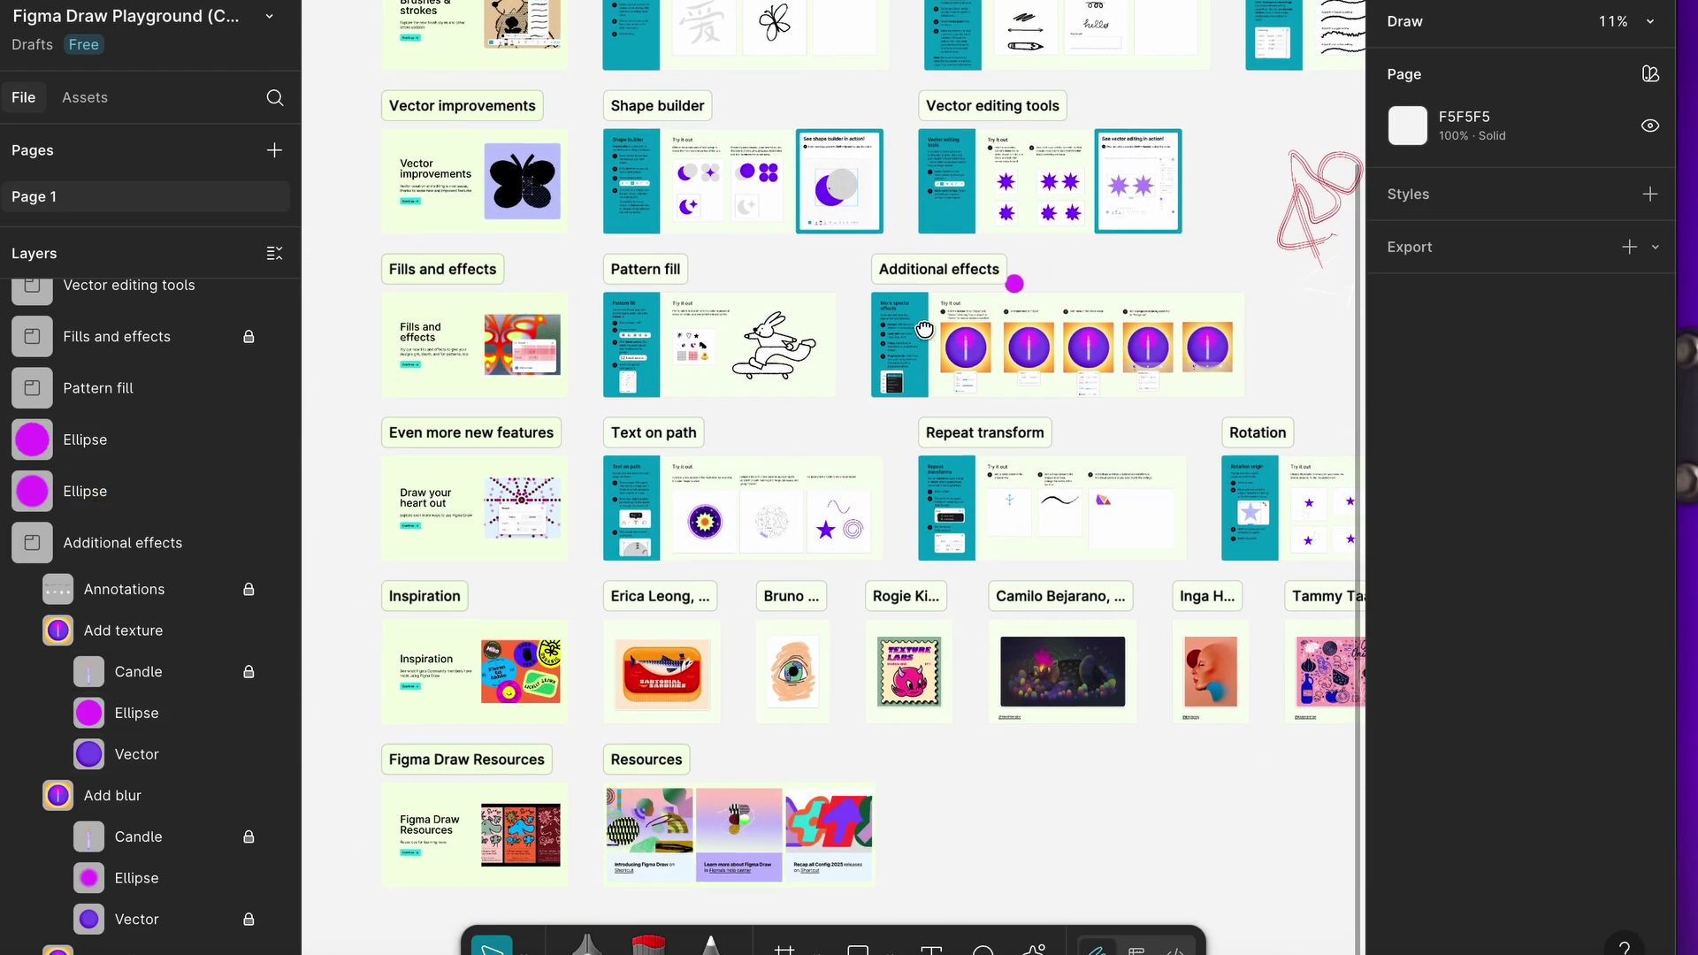
scroll(971, 329, down, 2)
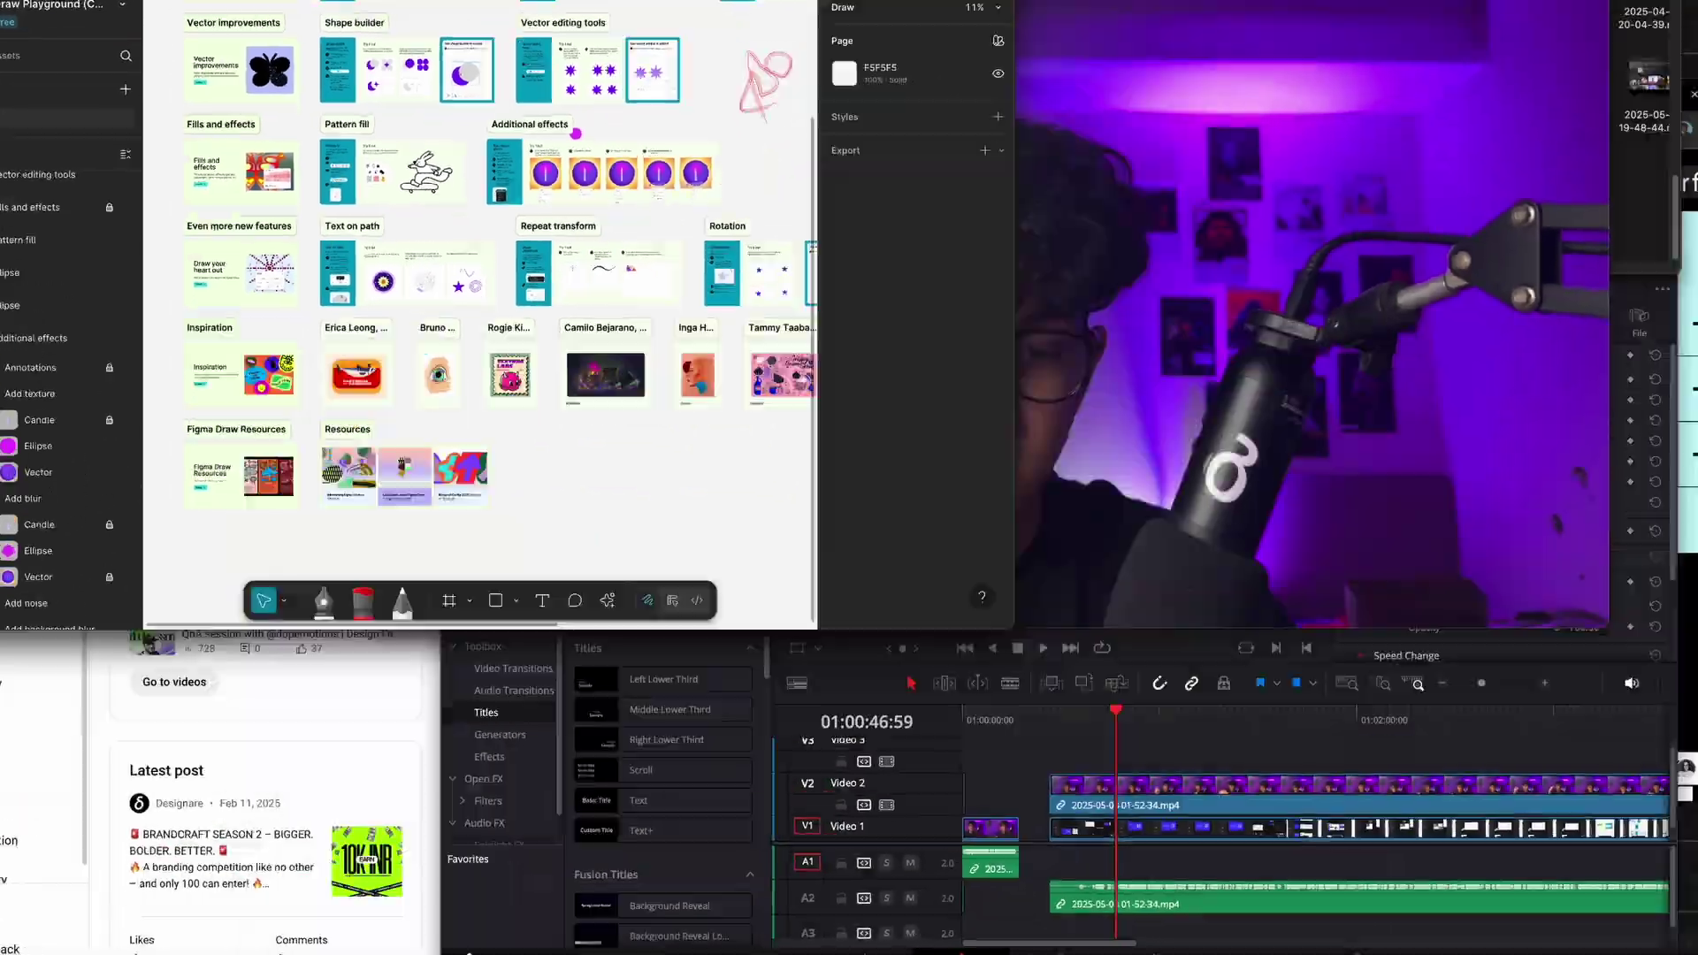
Step: Switch to the Config browser window and scroll up to the Figma Sites editor preview
key(ctrl+Up)
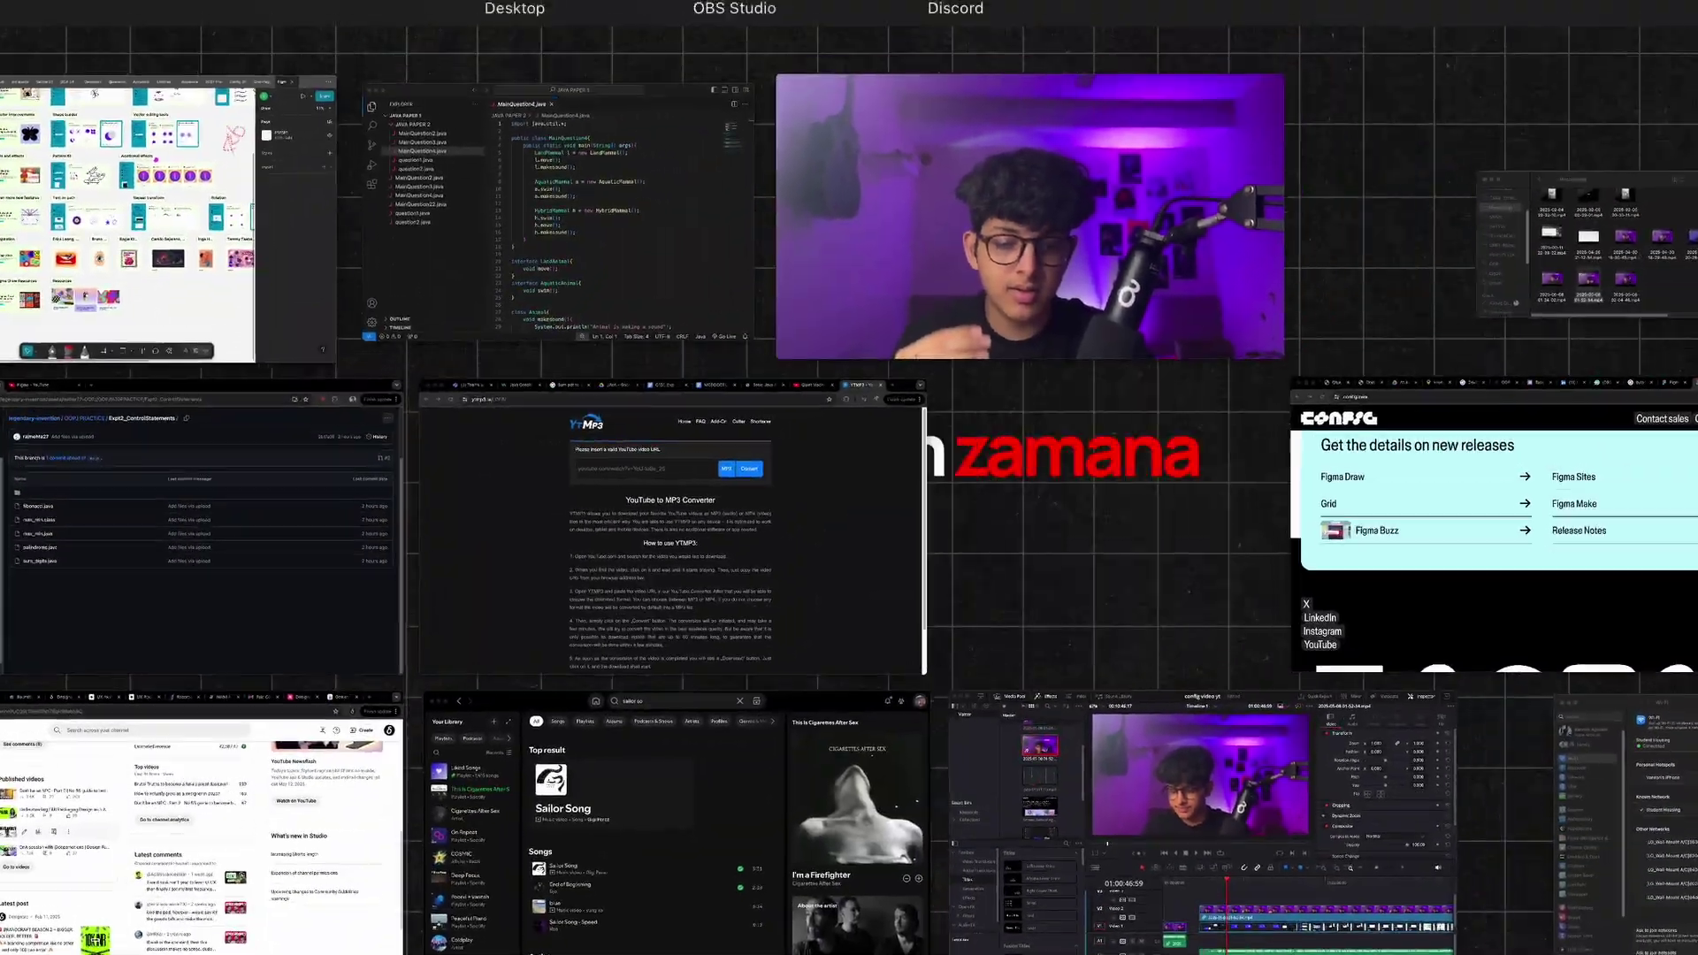
click(1616, 506)
scroll(823, 354, up, 15)
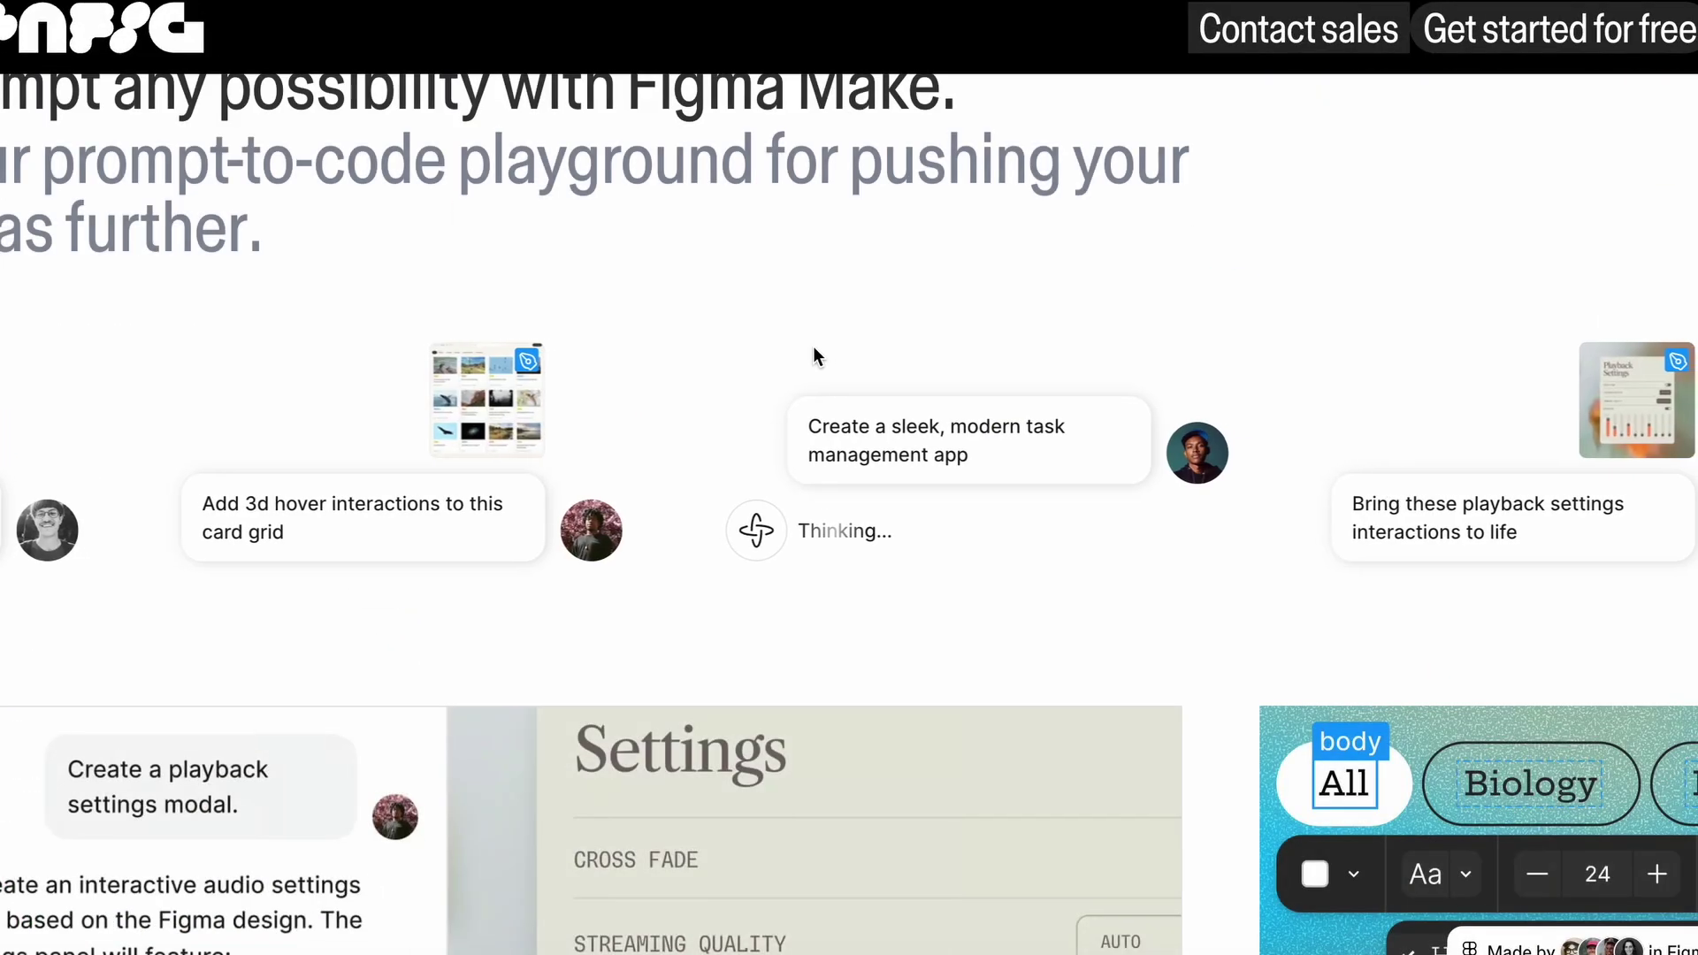
scroll(823, 352, up, 3)
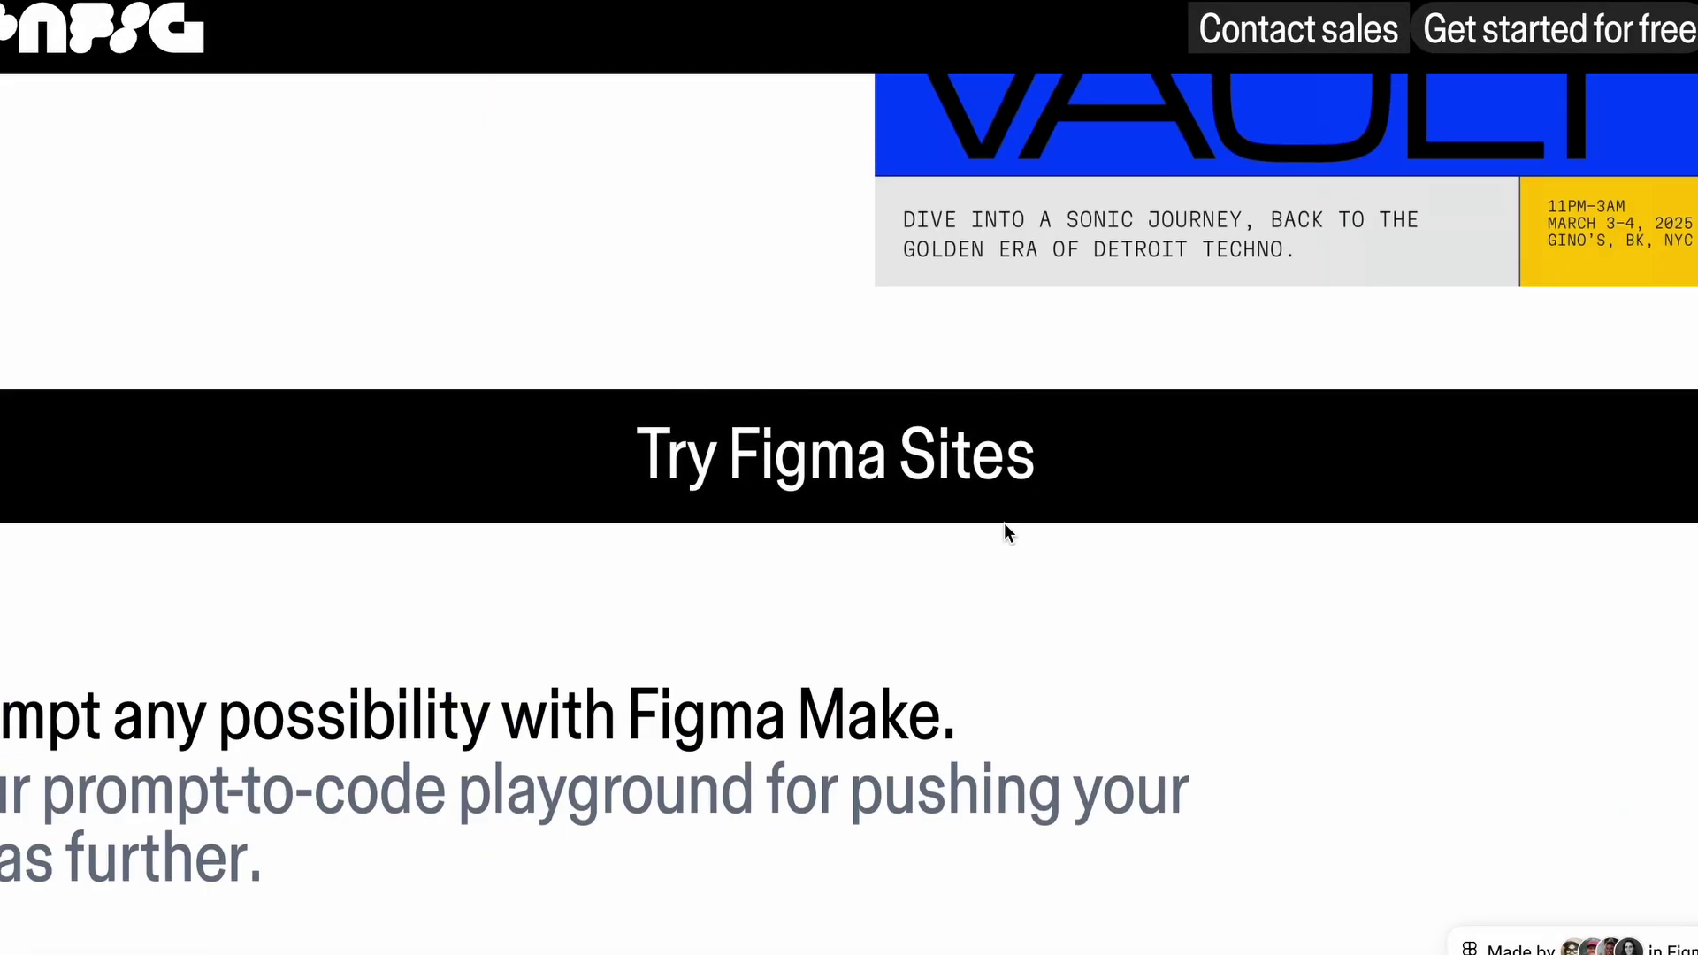
scroll(894, 544, up, 6)
scroll(844, 527, up, 10)
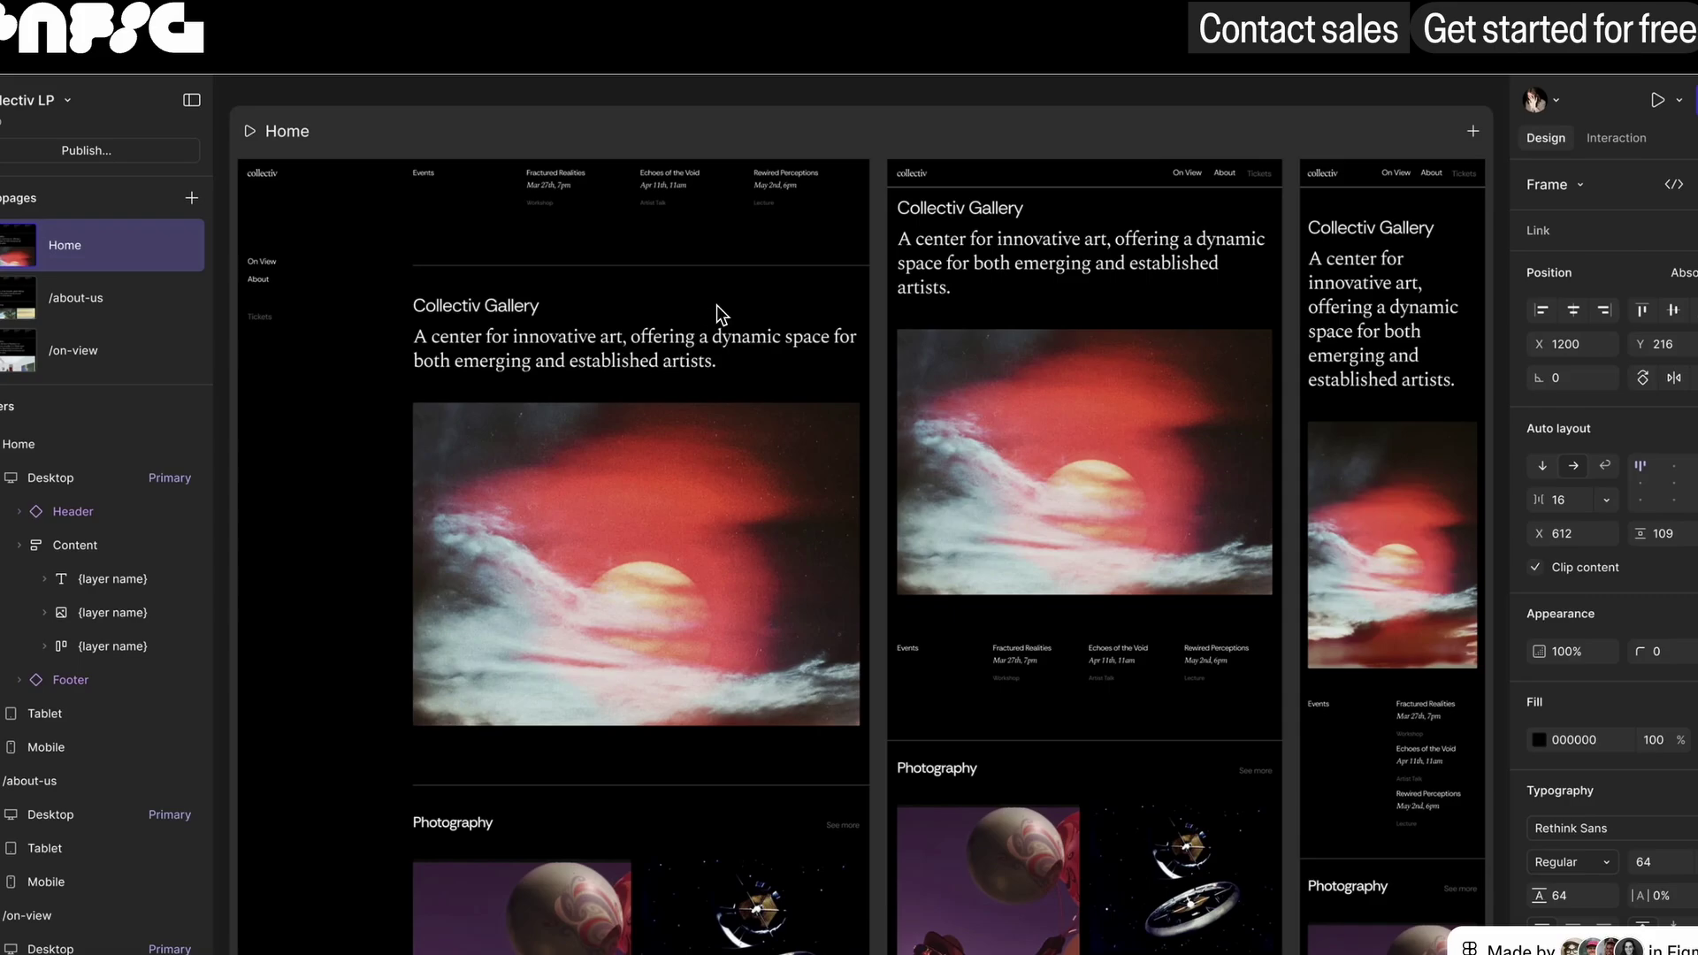
Step: Advance the template carousel two slides to the NONSENSE template (3 of 6)
scroll(716, 305, down, 6)
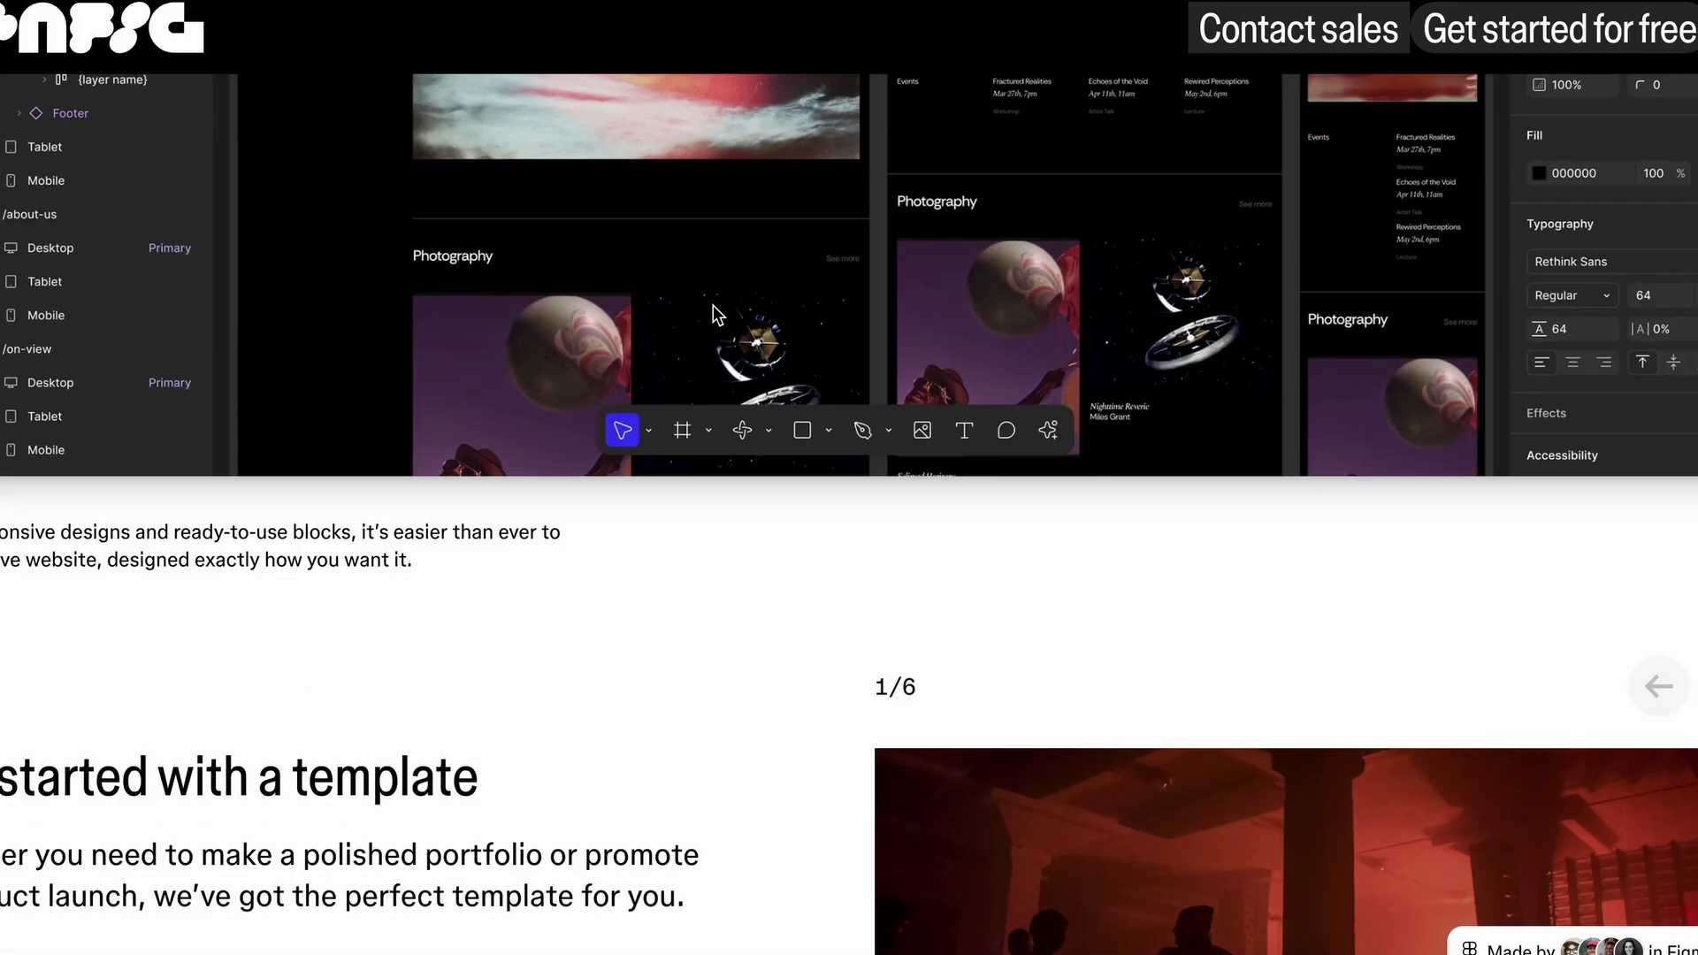
scroll(1018, 308, down, 6)
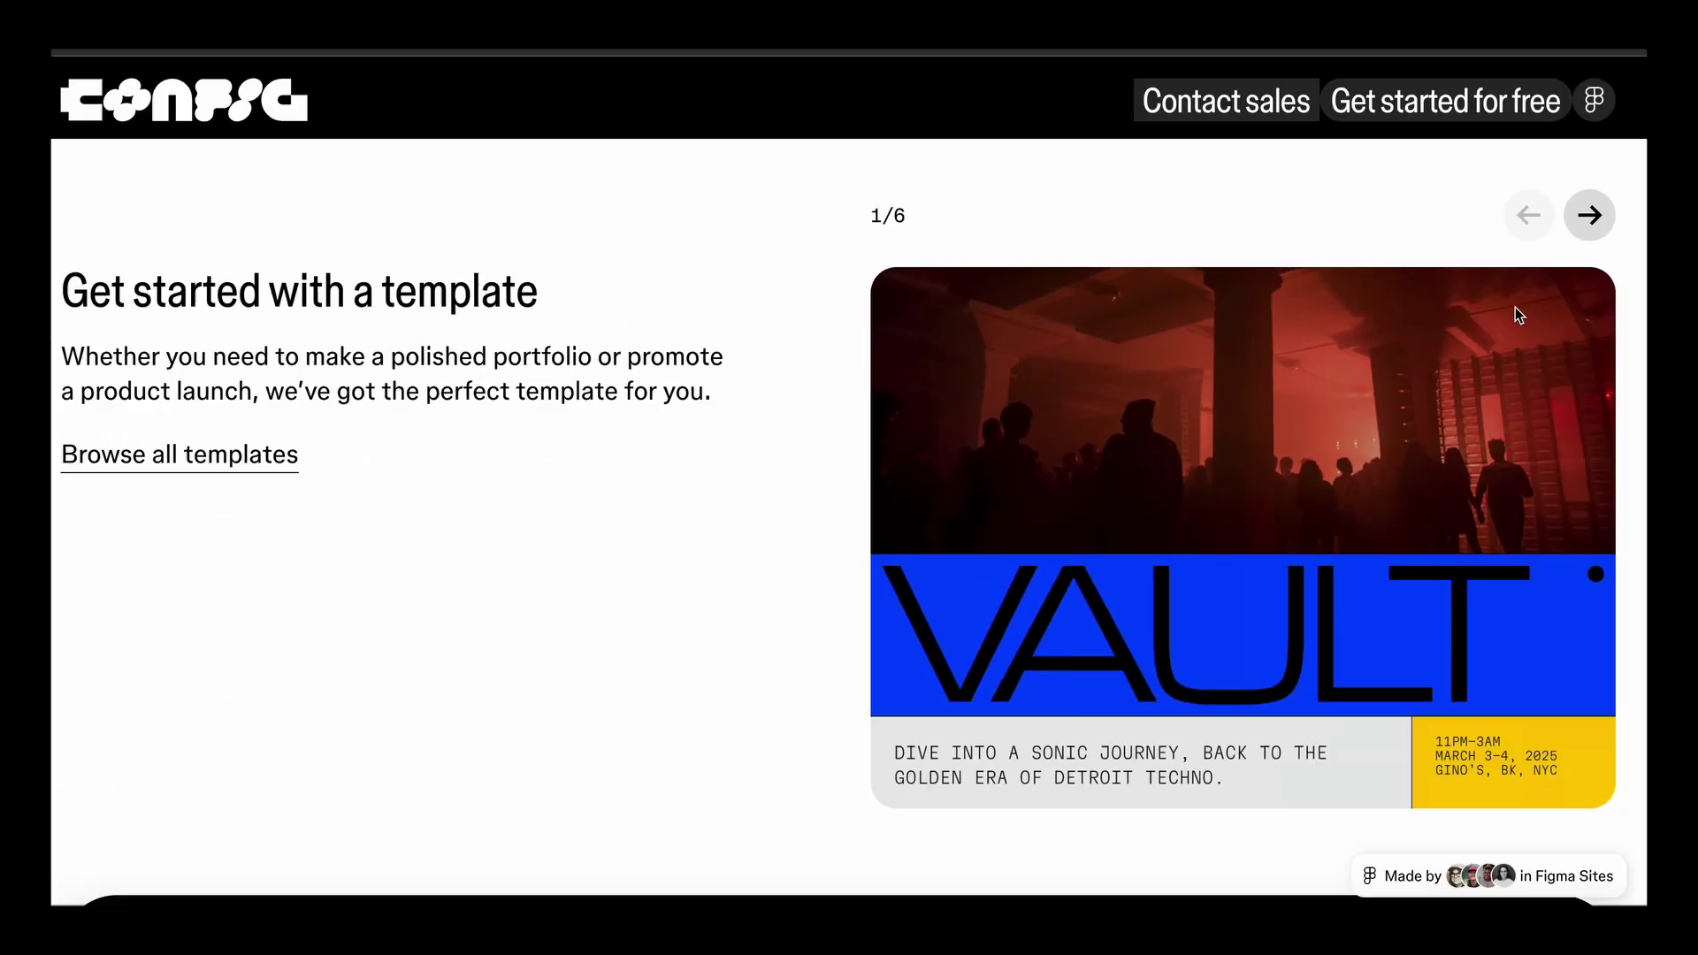
click(1570, 227)
click(1570, 226)
scroll(1179, 337, down, 2)
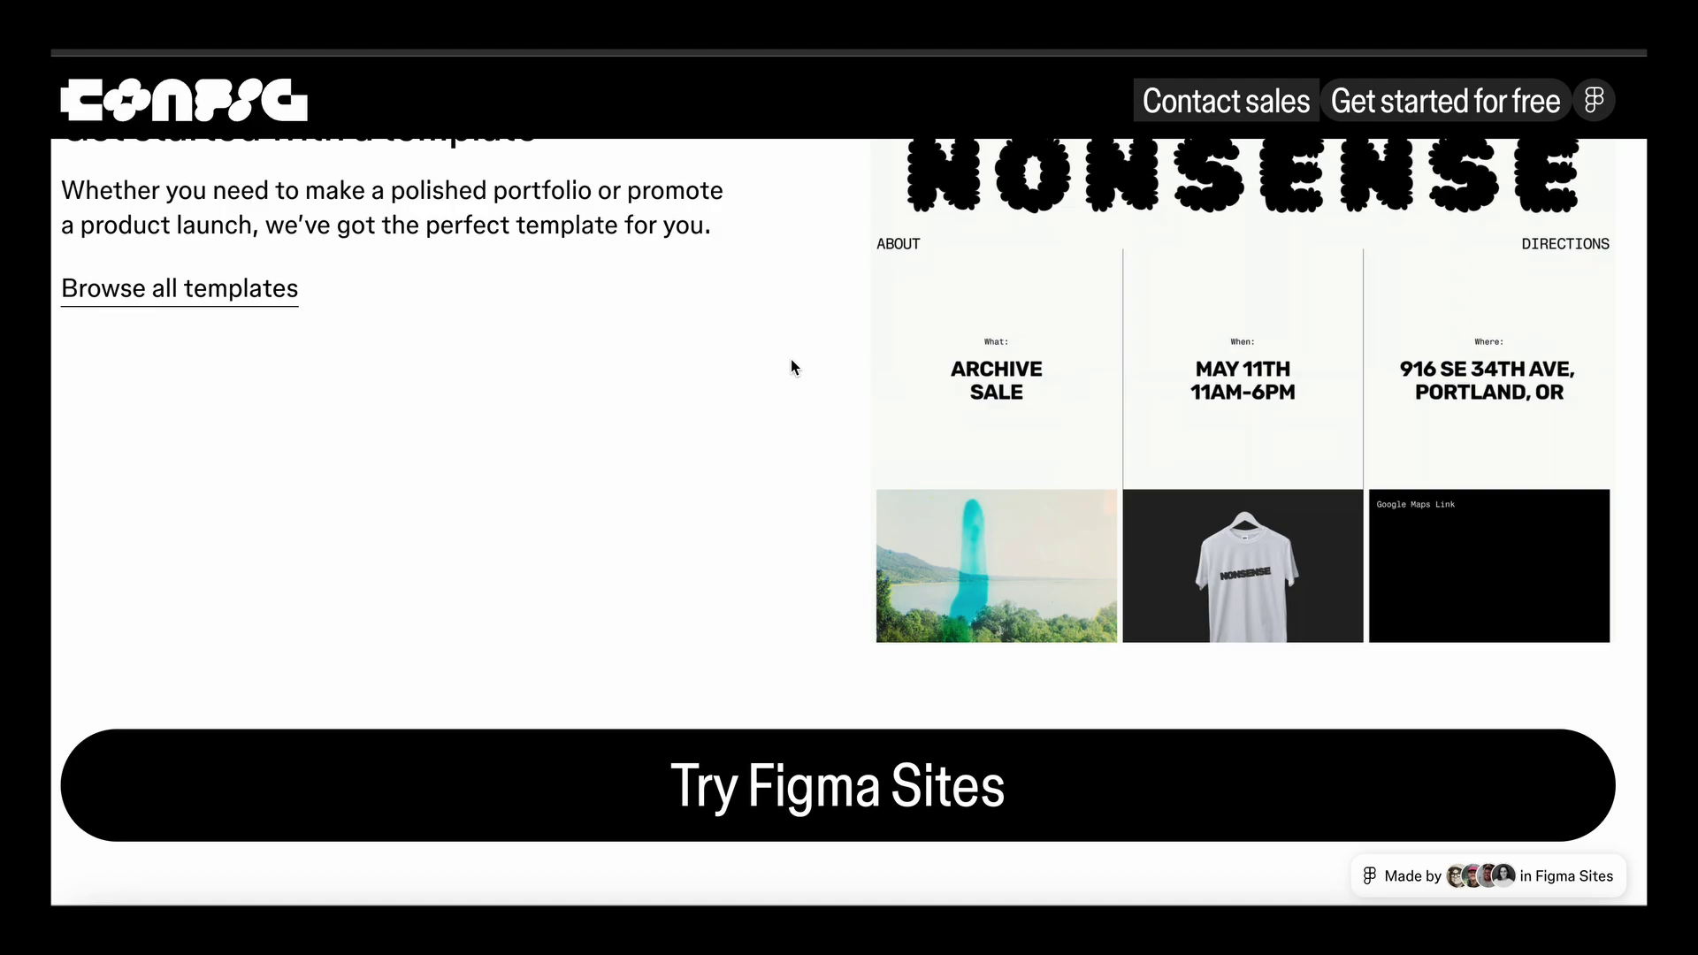
scroll(716, 403, up, 1)
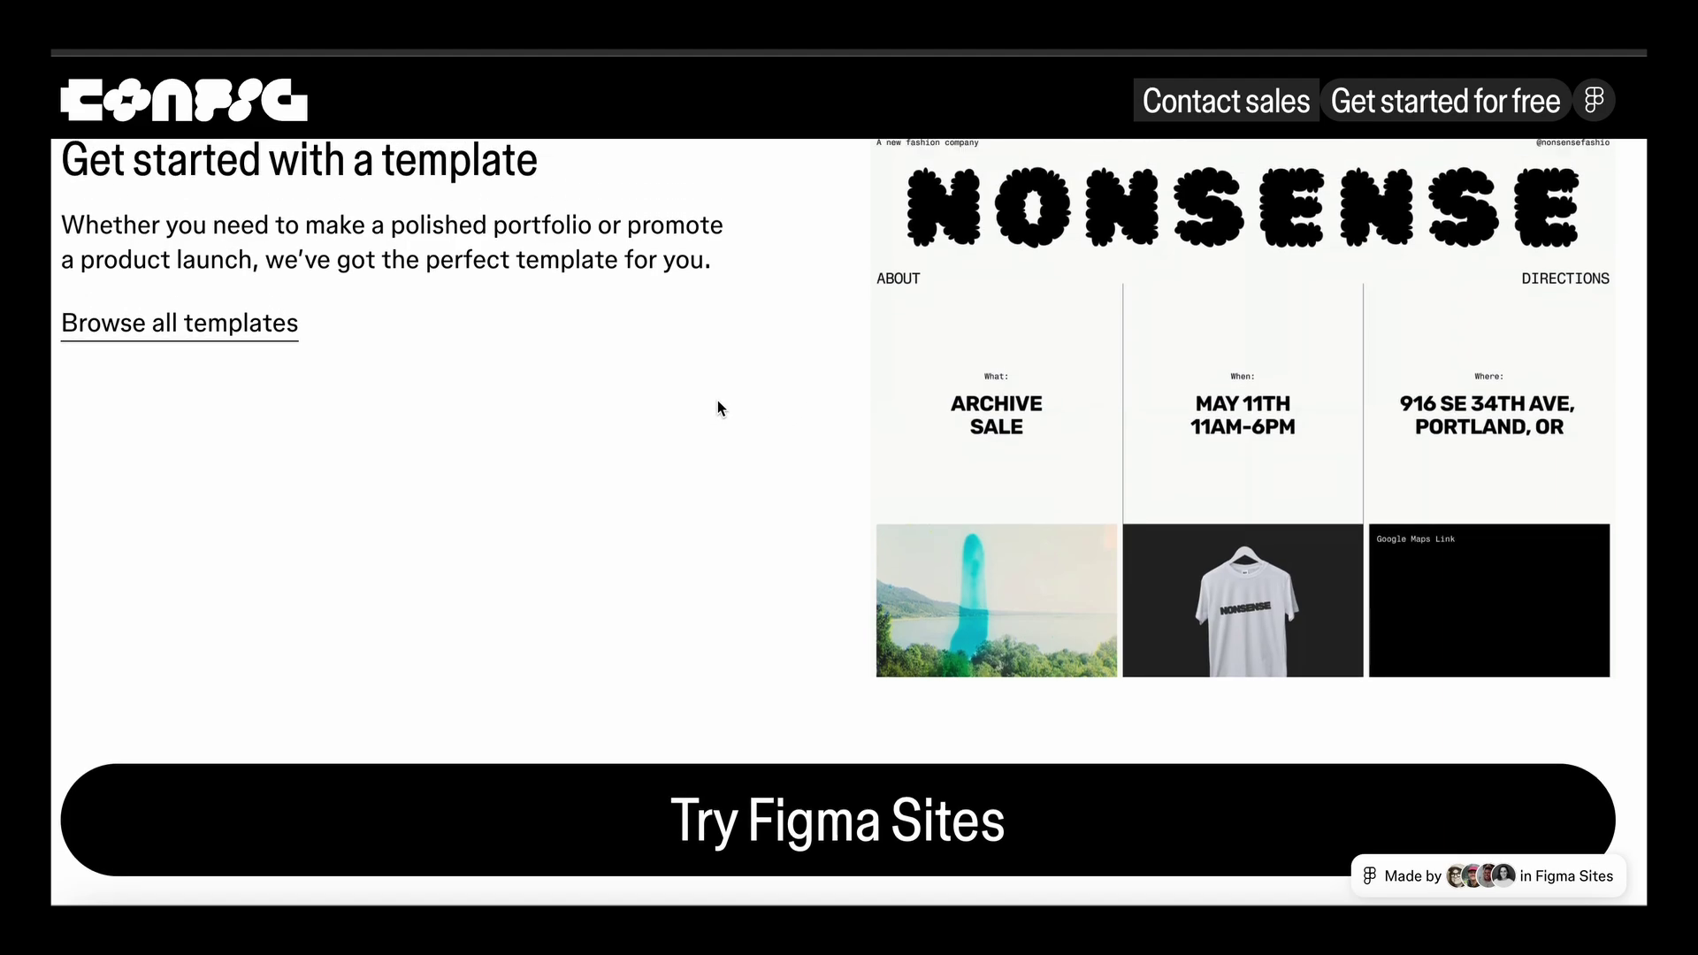
scroll(718, 401, up, 1)
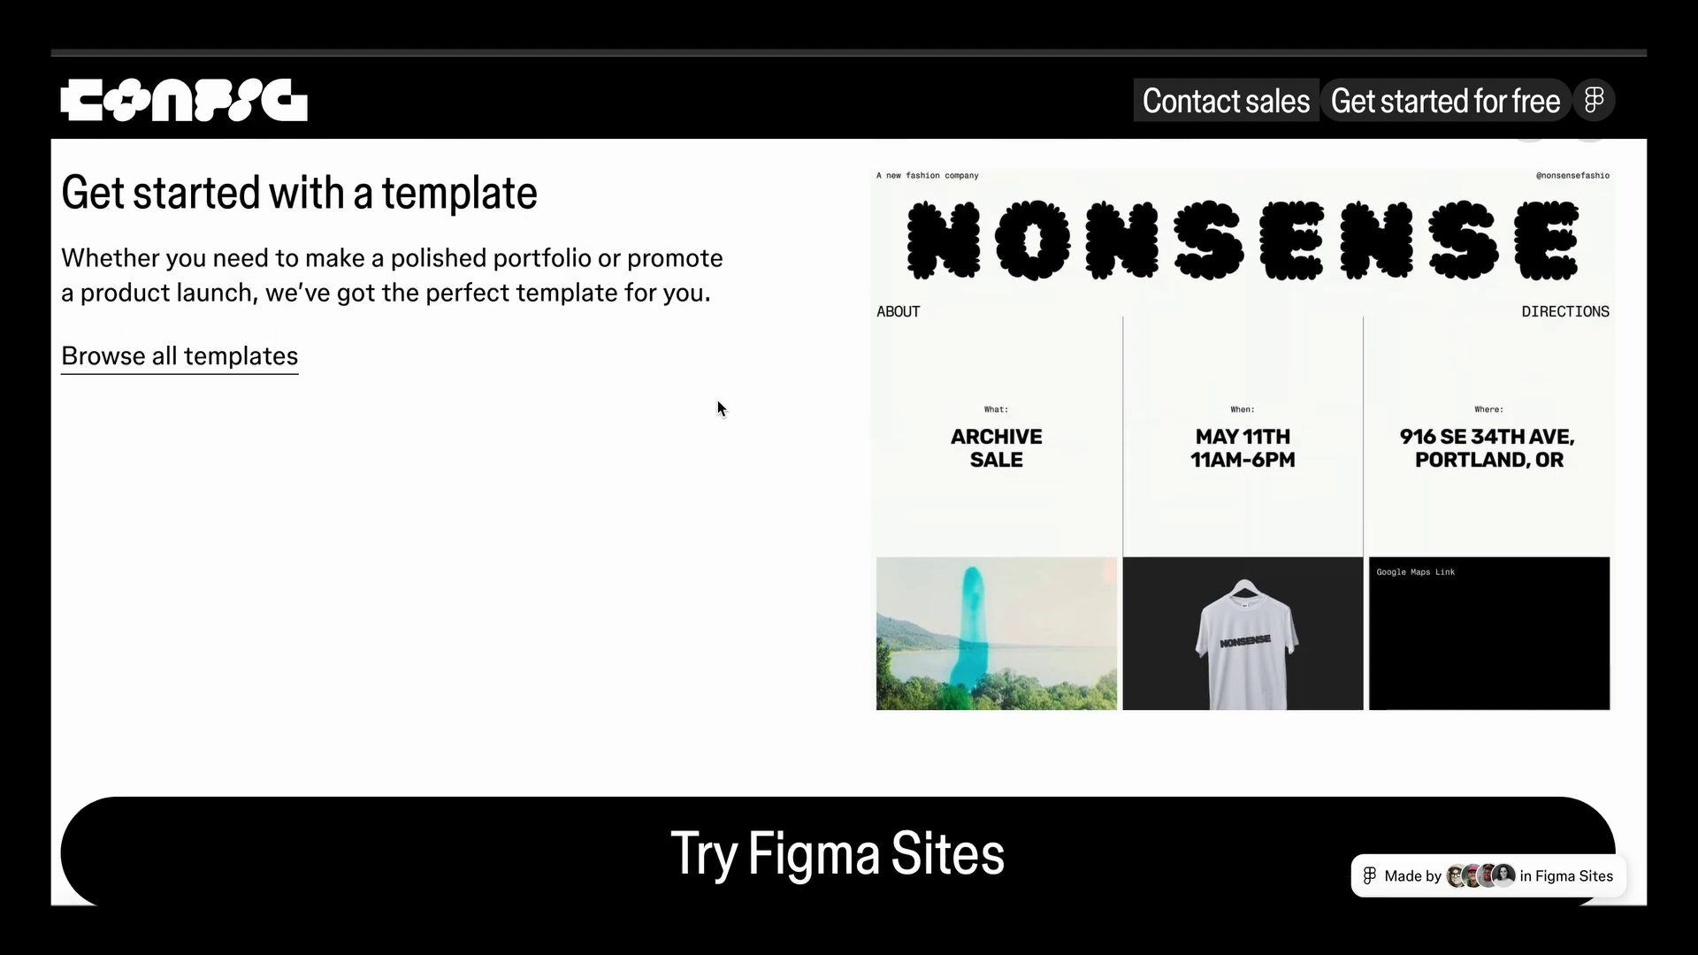
scroll(718, 402, up, 1)
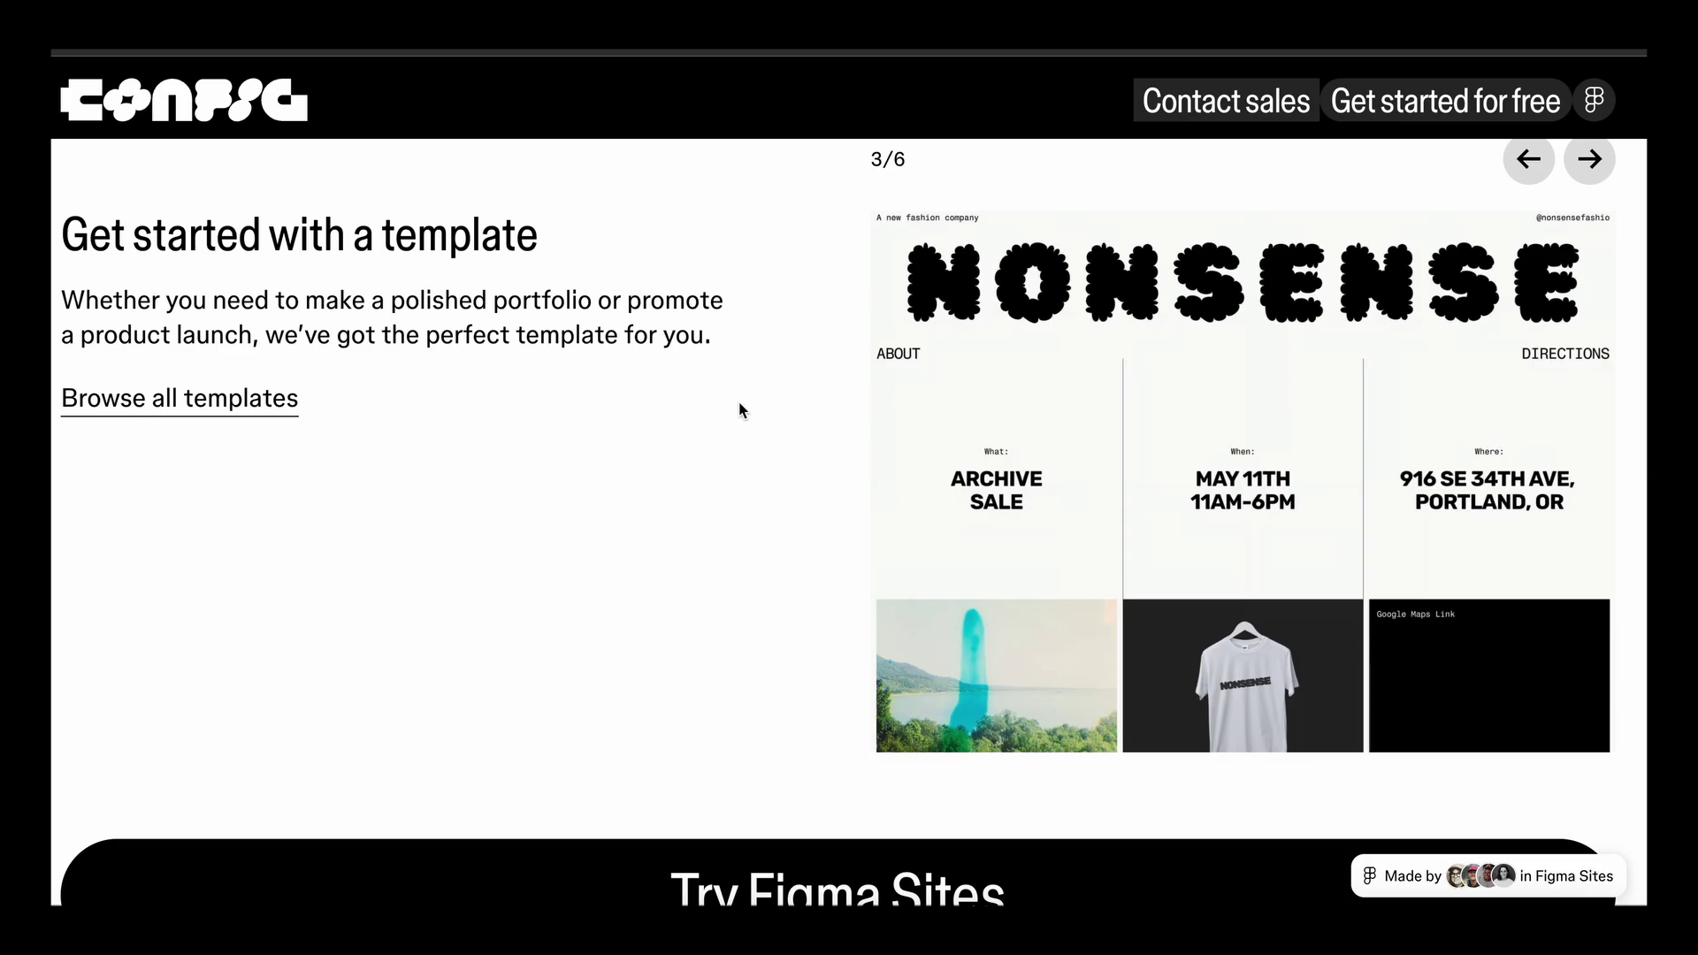
scroll(740, 404, down, 10)
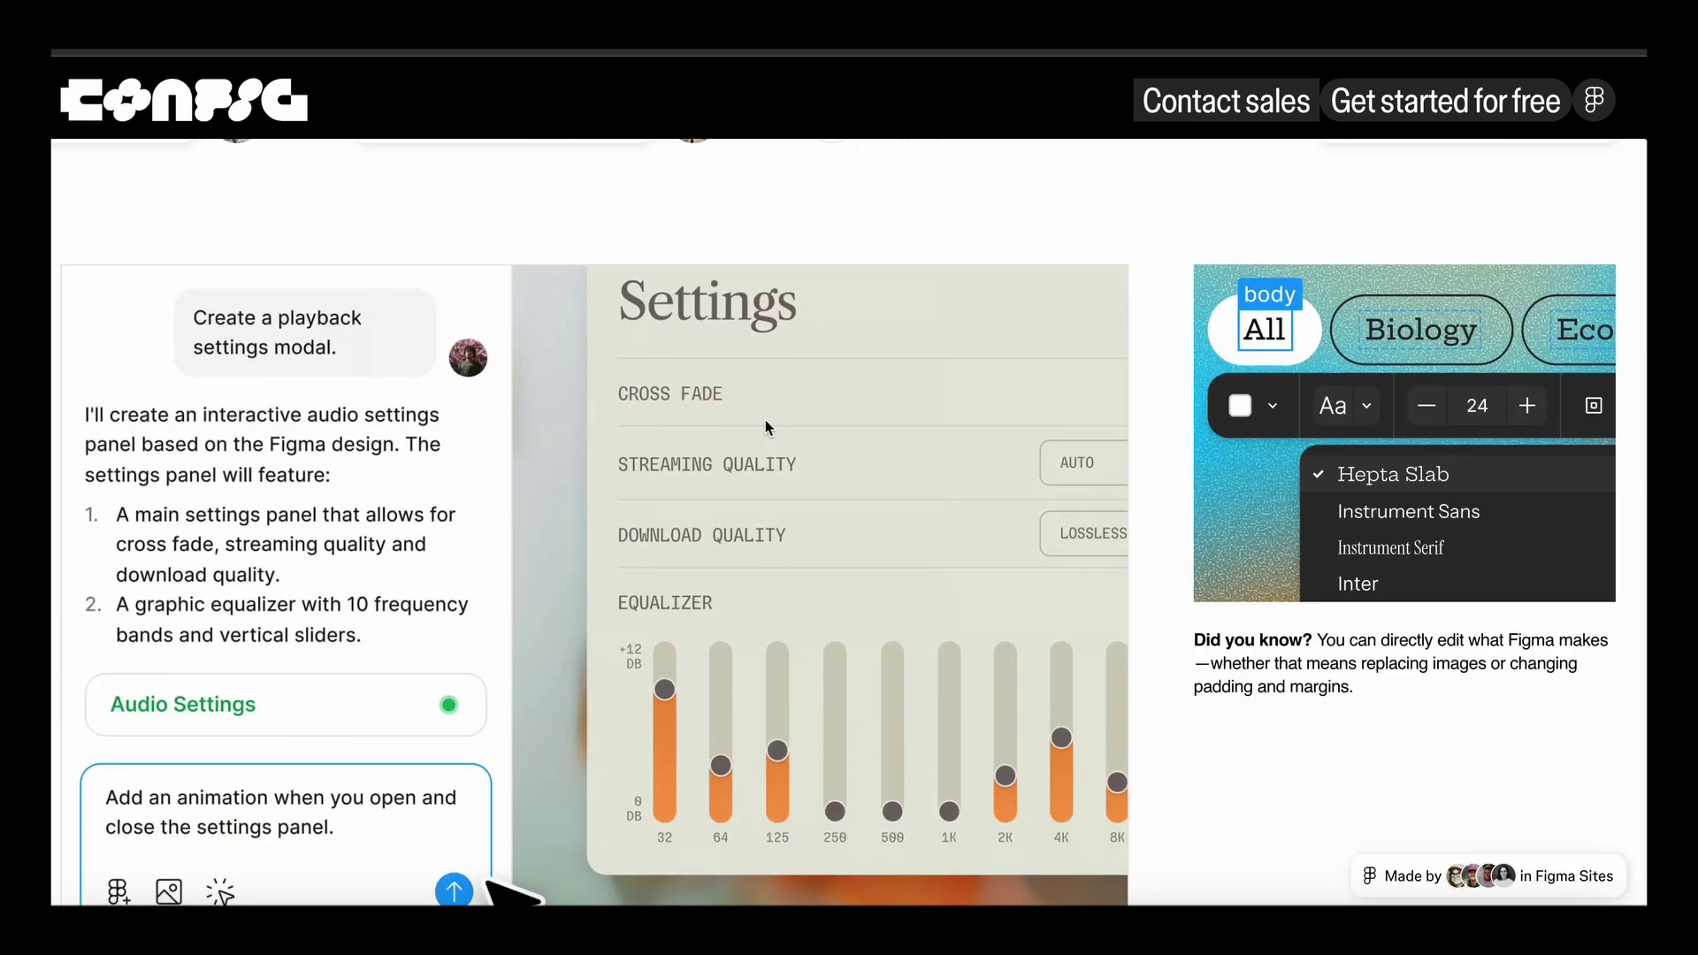